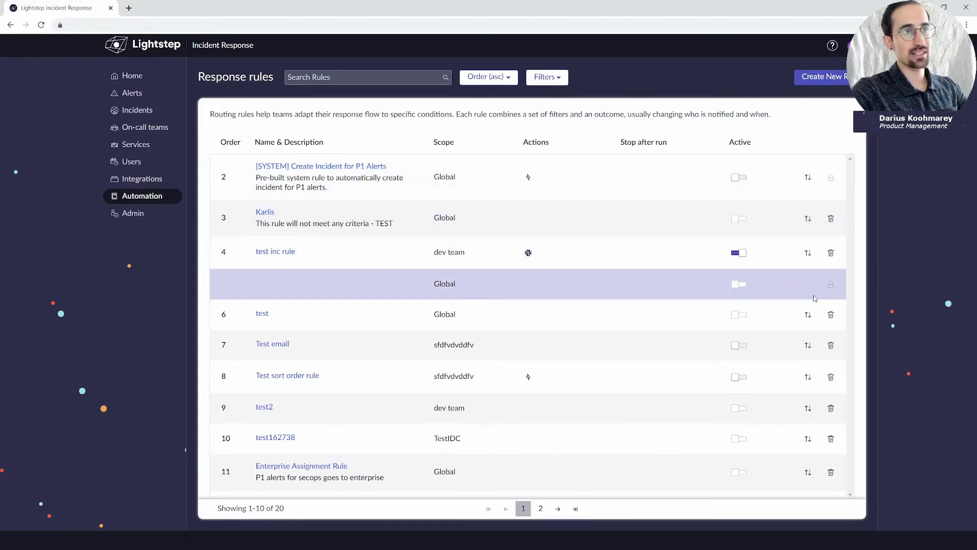
# Move 'test inc rule' from order 4 to order 7 and dismiss the success banner.
pyautogui.click(807, 253)
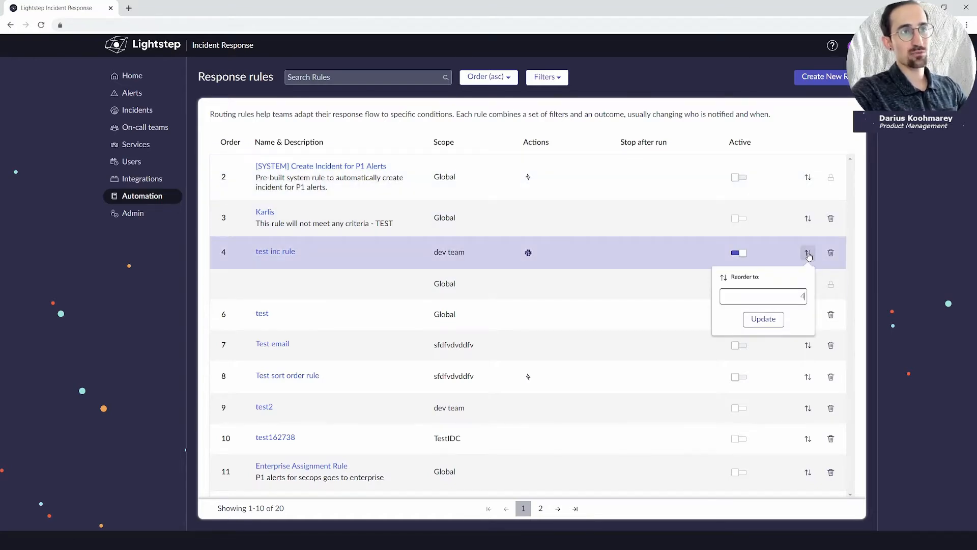
pyautogui.click(805, 301)
pyautogui.write('7')
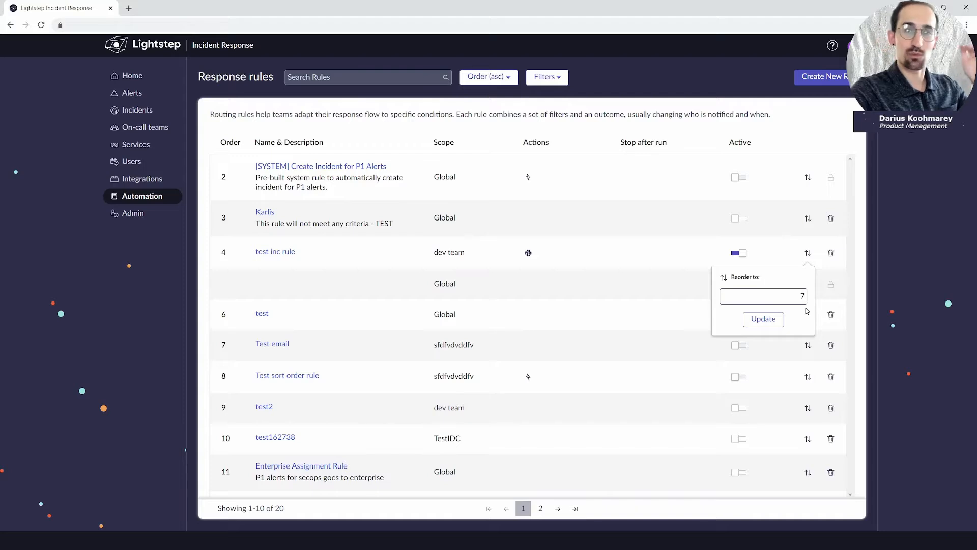
pyautogui.click(764, 319)
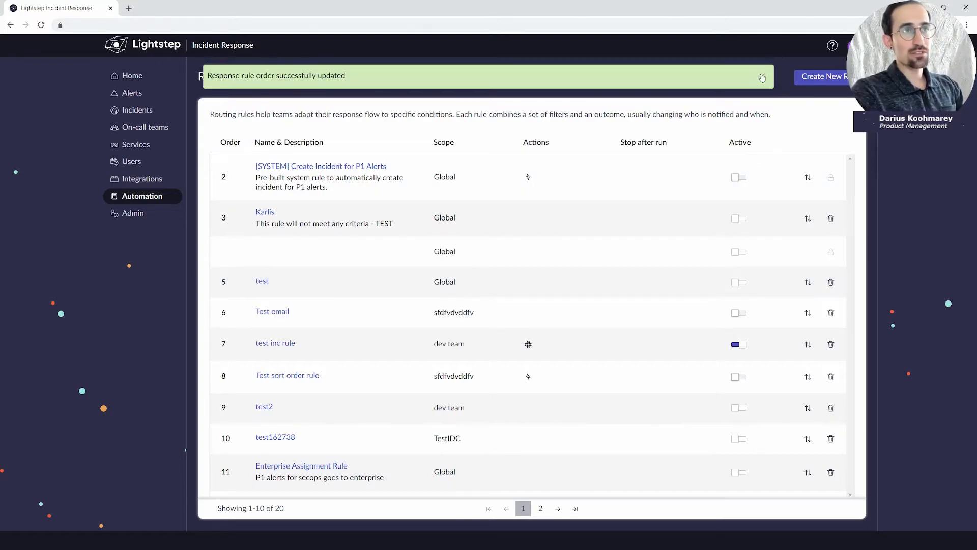
pyautogui.click(761, 76)
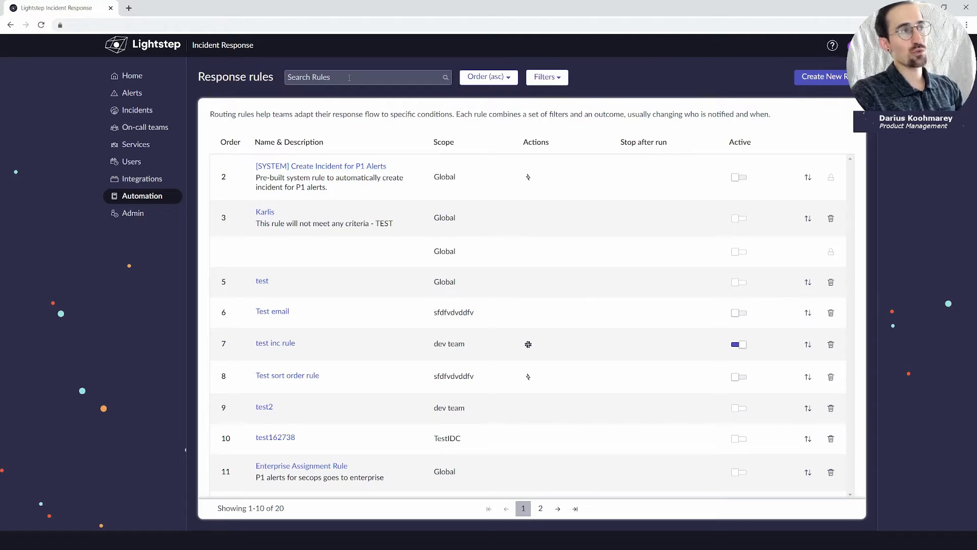
pyautogui.click(488, 82)
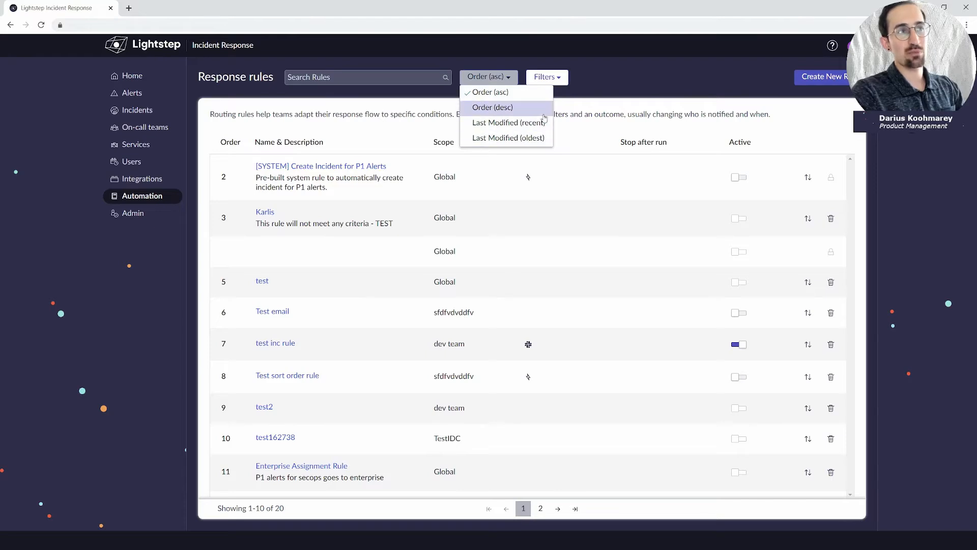
pyautogui.click(587, 84)
pyautogui.click(547, 77)
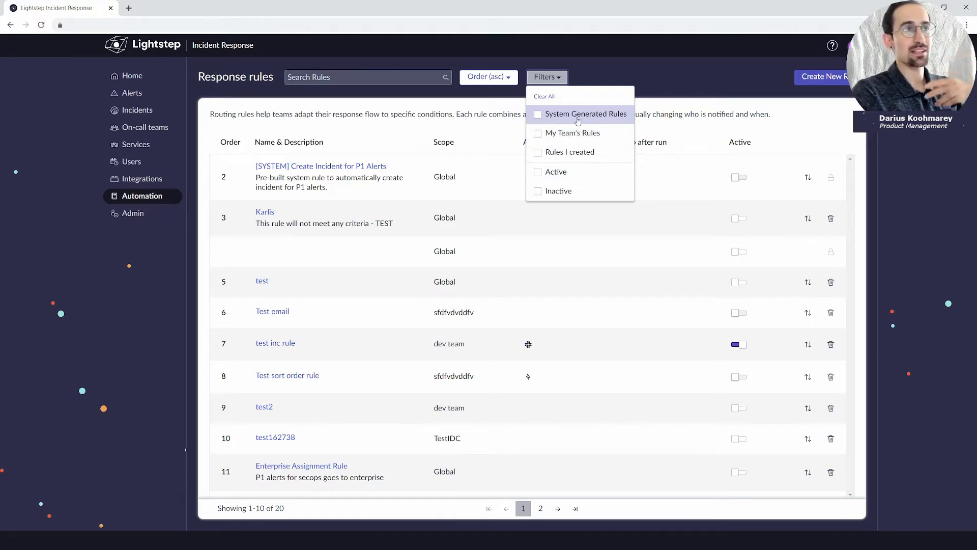
pyautogui.click(661, 89)
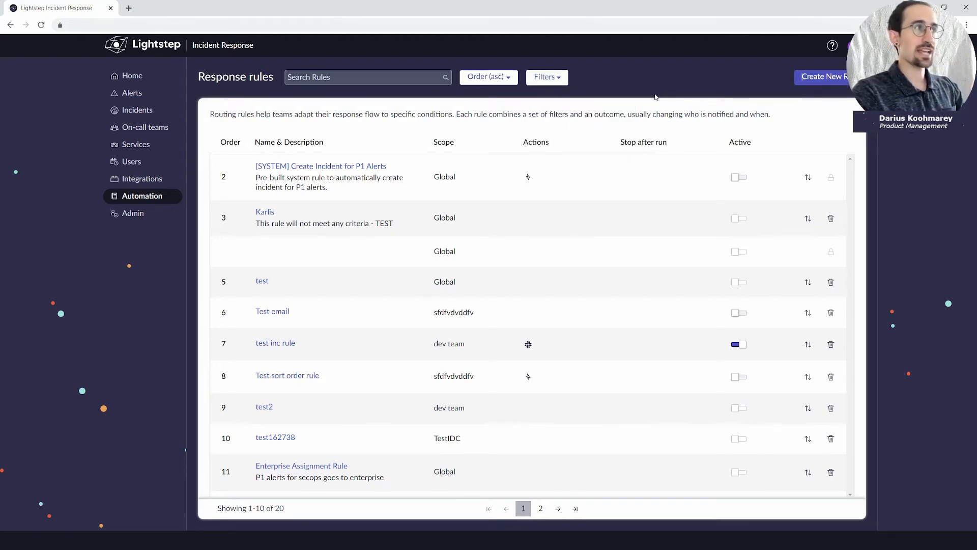
# Create a new response rule named 'Test Demo Rule' with description 'test demo'.
pyautogui.click(838, 80)
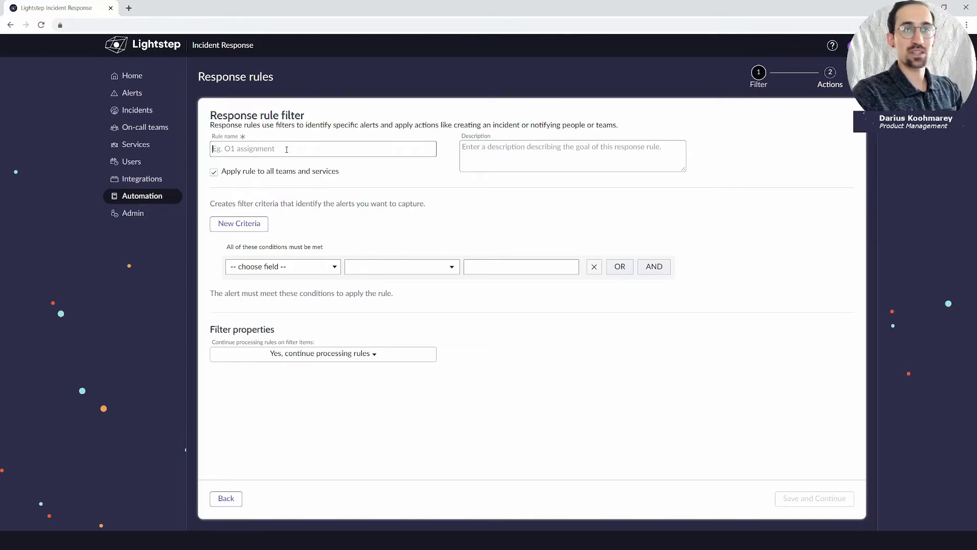
pyautogui.write('Tes')
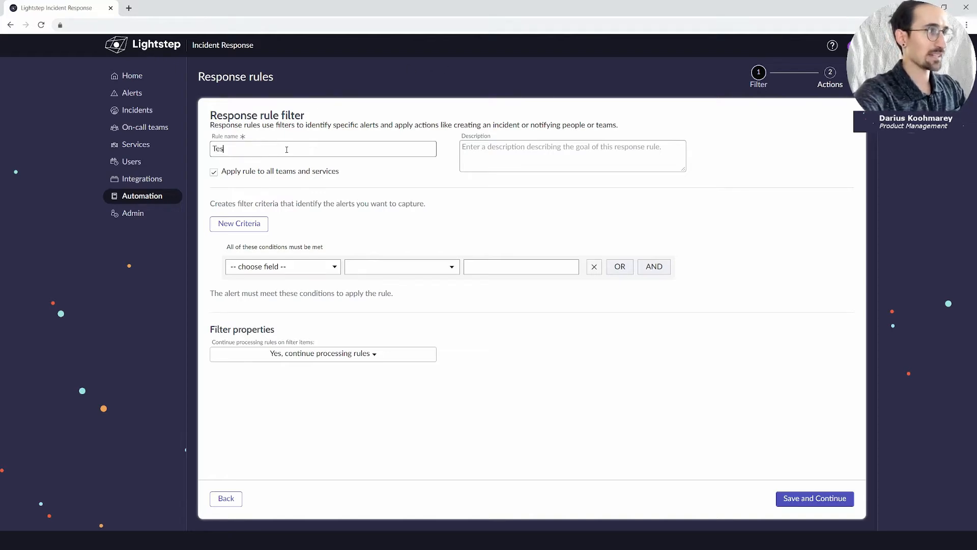
pyautogui.write('t Demo')
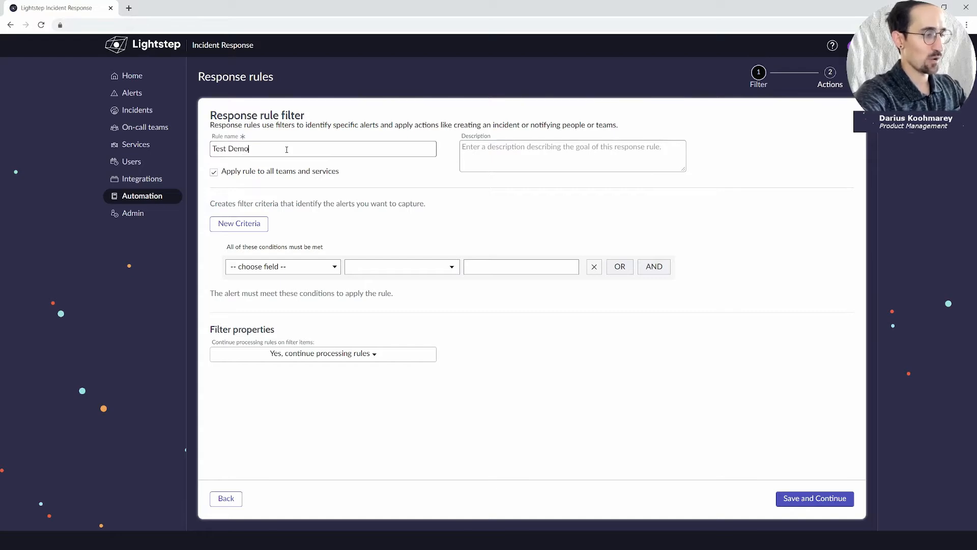
pyautogui.write(' Rule')
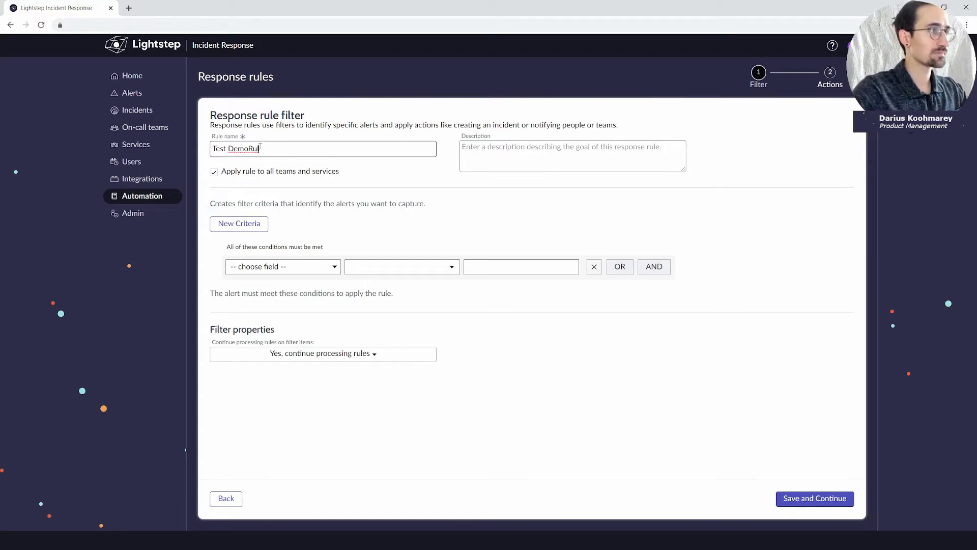
pyautogui.press('Left')
pyautogui.press('Left')
pyautogui.press('Left')
pyautogui.press('Left')
pyautogui.click(486, 151)
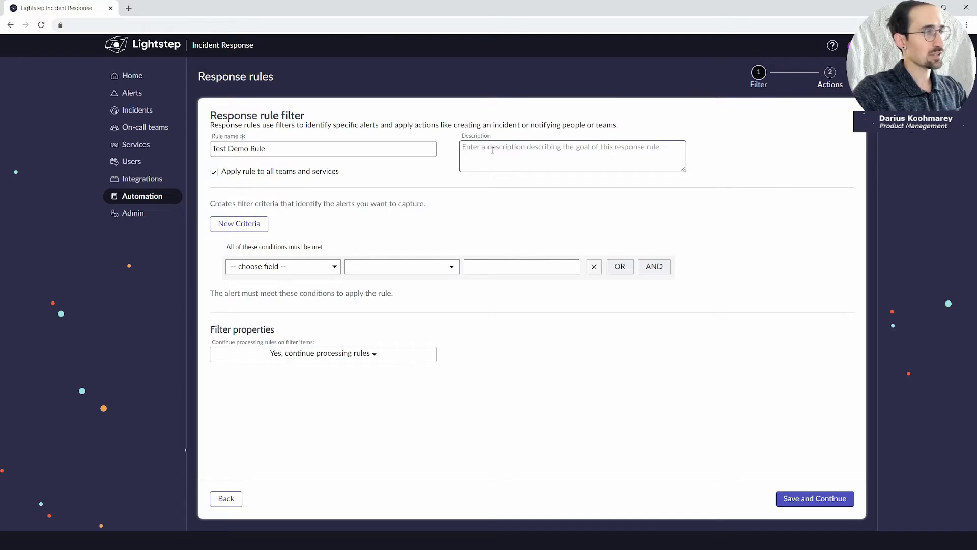
pyautogui.write('test')
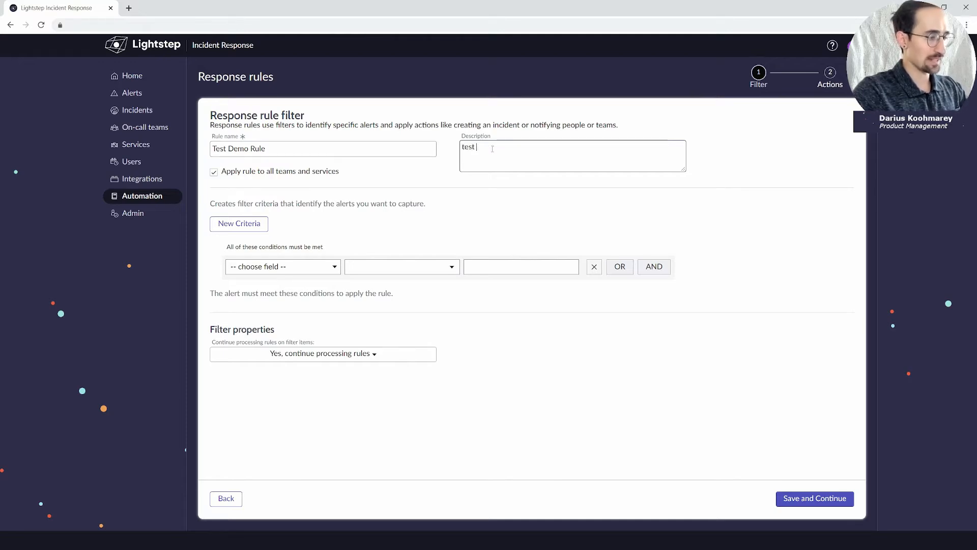
pyautogui.write(' demo')
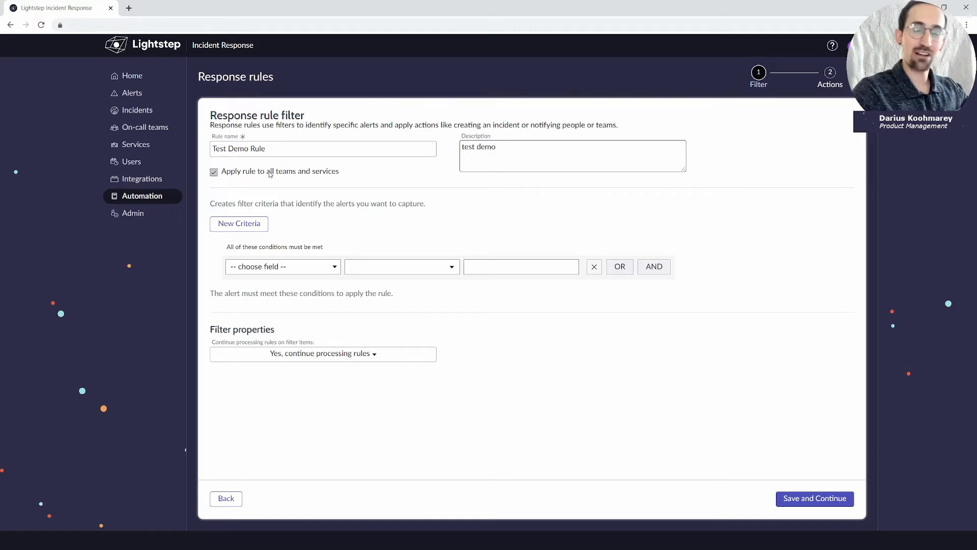
# Try limiting the rule to team Demo1, then revert to applying to all teams and services.
pyautogui.click(234, 173)
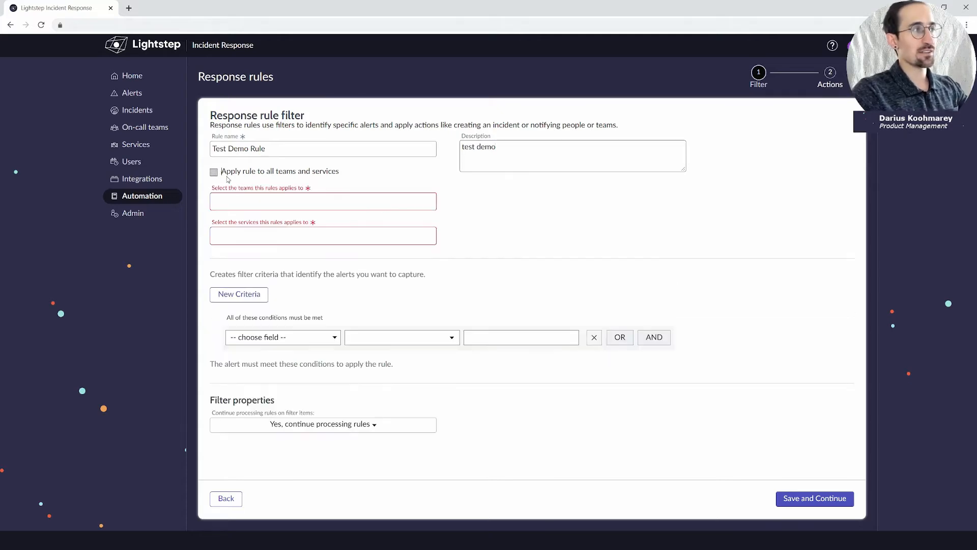
pyautogui.click(271, 202)
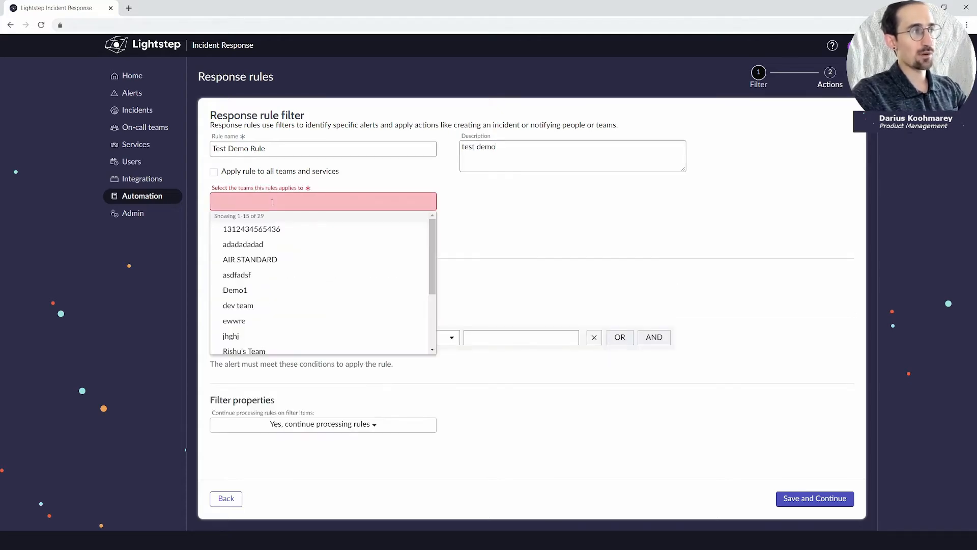
pyautogui.click(267, 290)
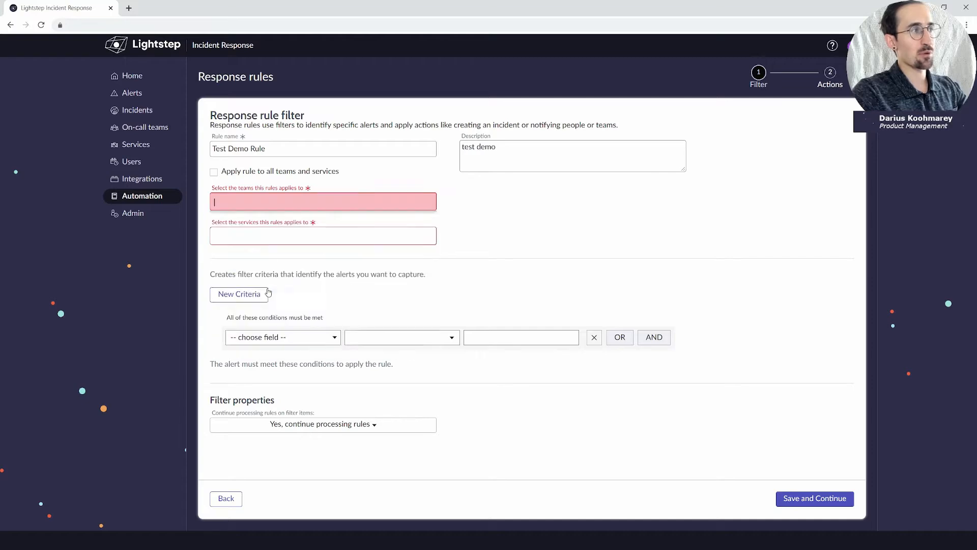
pyautogui.click(448, 232)
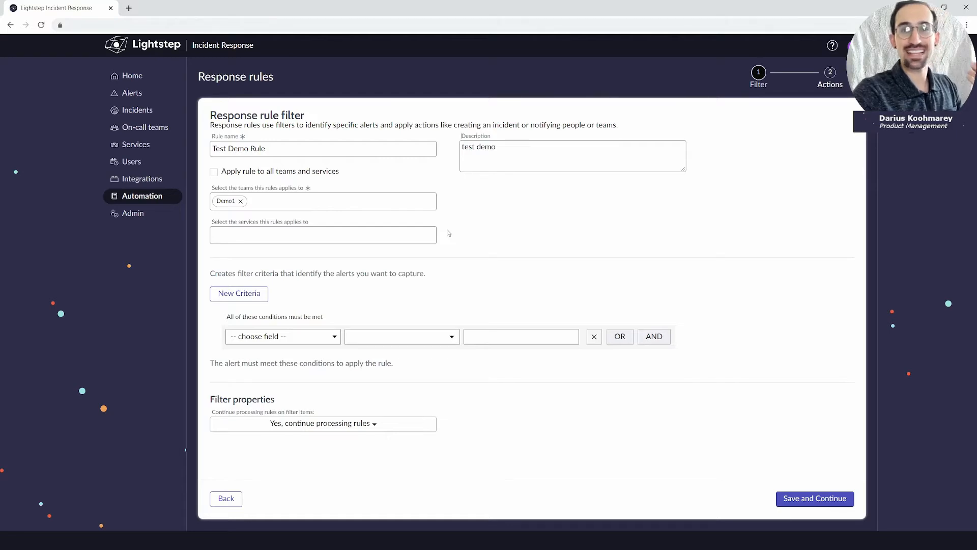
pyautogui.click(240, 201)
pyautogui.click(213, 173)
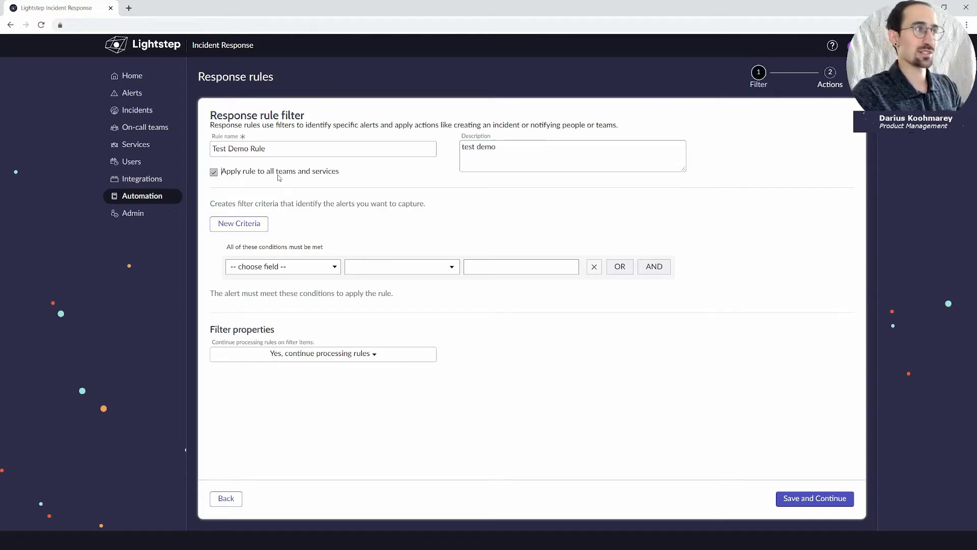
# Add a 'Short description contains network' criterion, remove it, and reopen the field list.
pyautogui.click(278, 267)
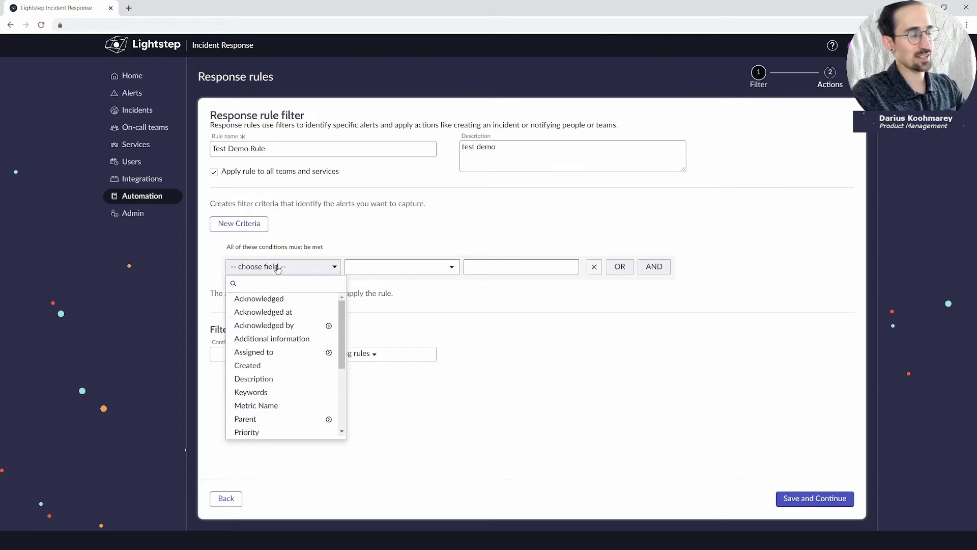
pyautogui.write('sh')
pyautogui.click(296, 302)
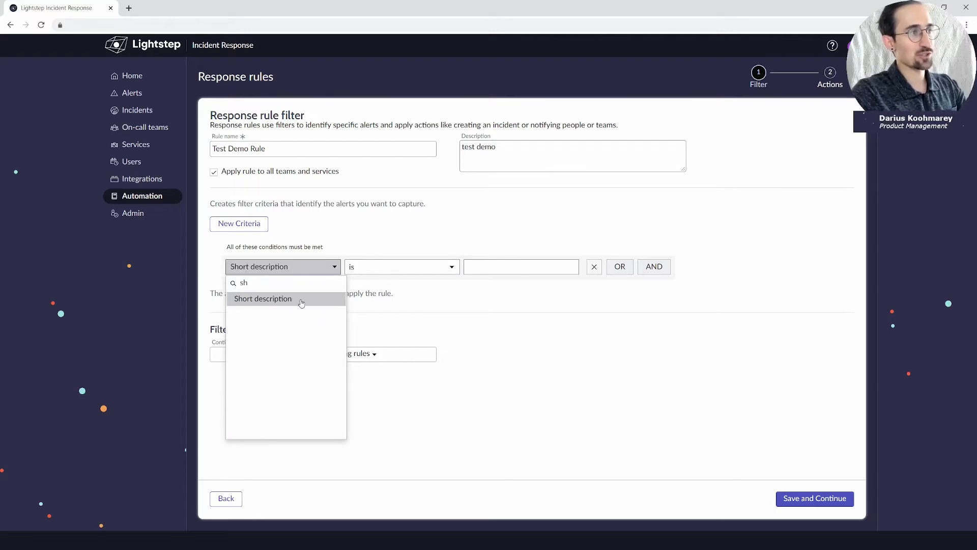
pyautogui.click(408, 273)
pyautogui.click(403, 338)
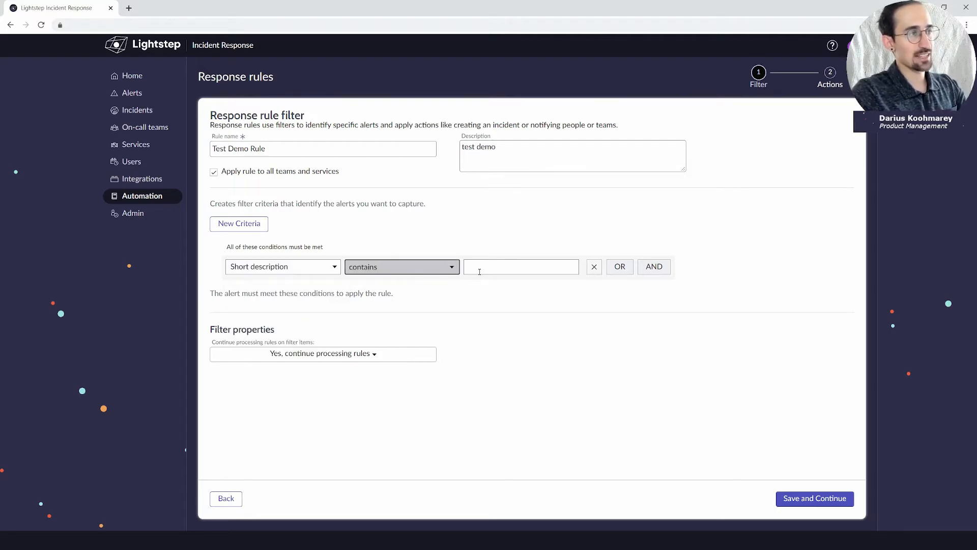
pyautogui.click(478, 269)
pyautogui.write('network')
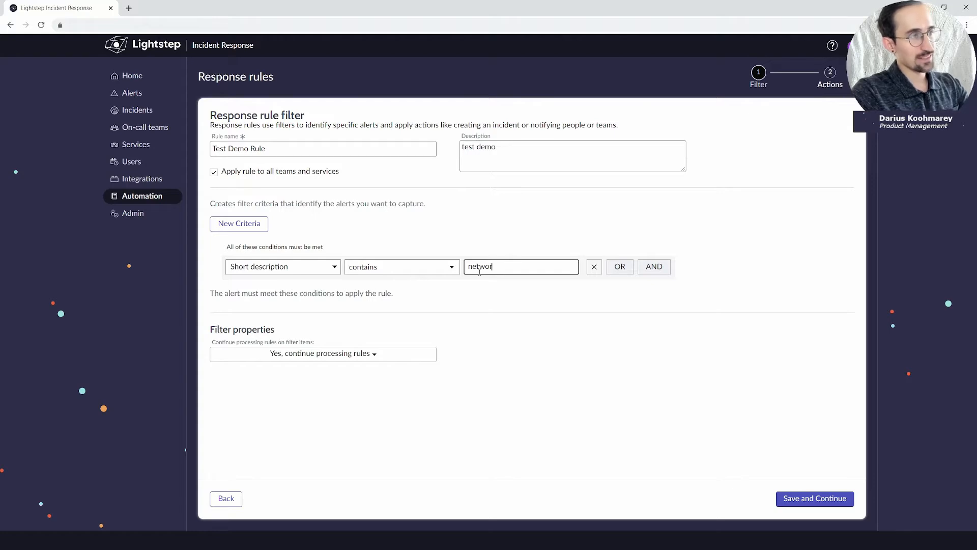
pyautogui.click(493, 294)
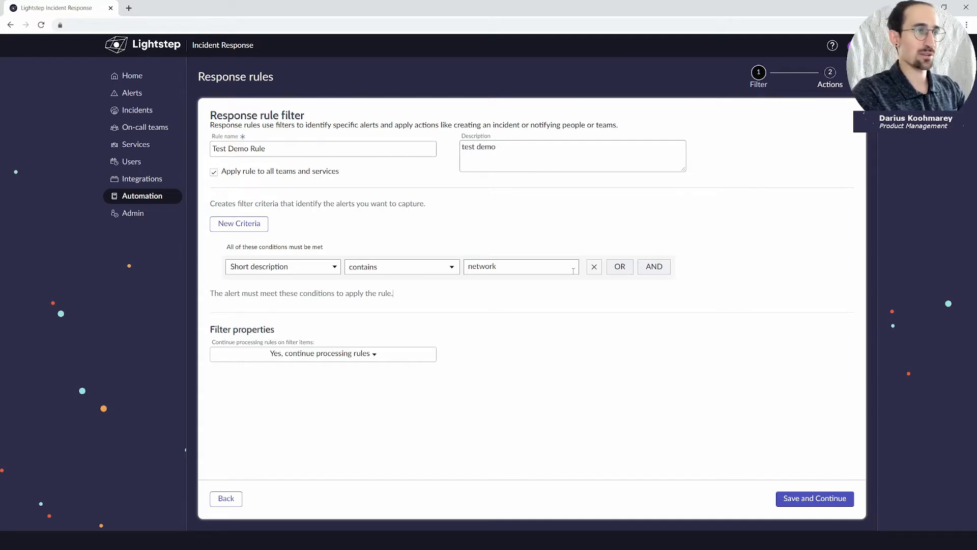
pyautogui.click(593, 267)
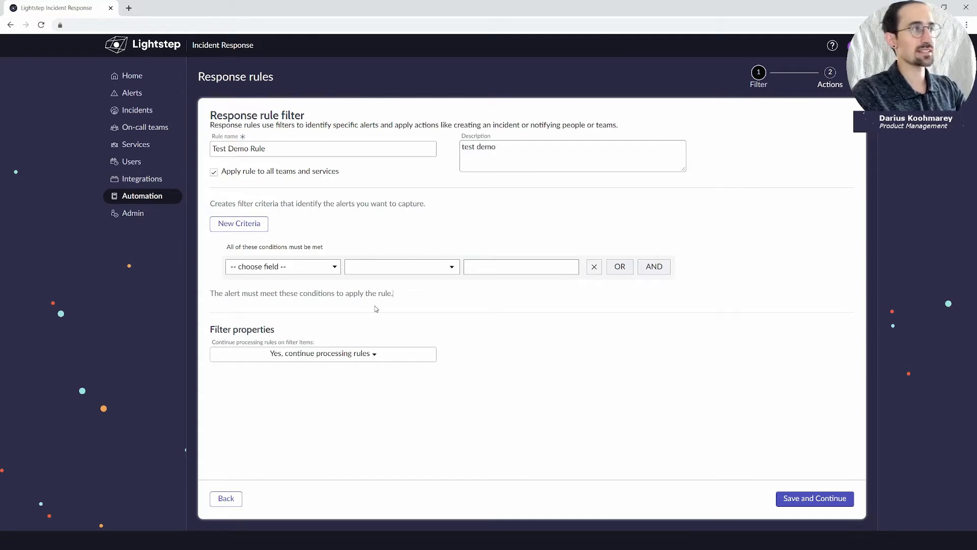
pyautogui.click(298, 272)
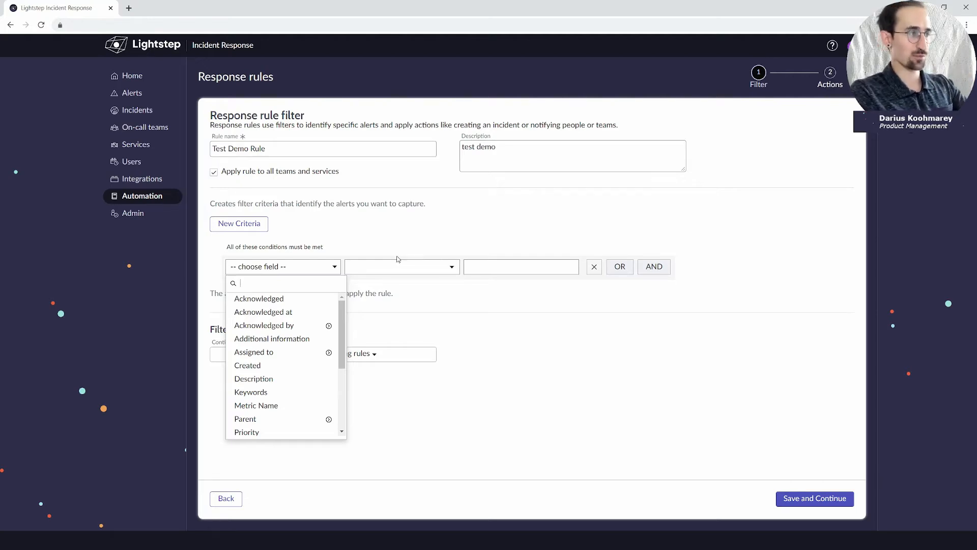
# Filter the rule on Priority is P1-Critical OR P2-High.
pyautogui.scroll(-3, 303, 351)
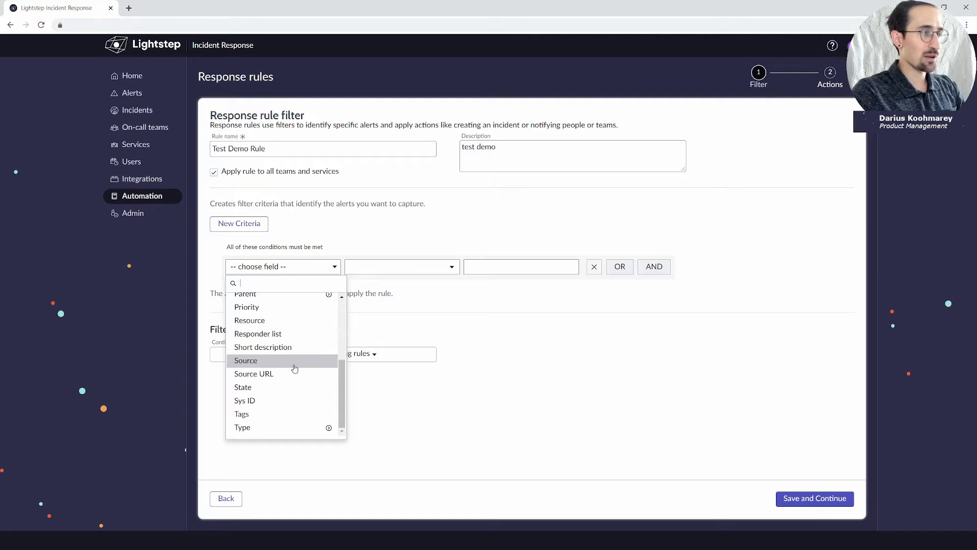
pyautogui.scroll(4, 294, 368)
pyautogui.scroll(-2, 291, 381)
pyautogui.click(290, 386)
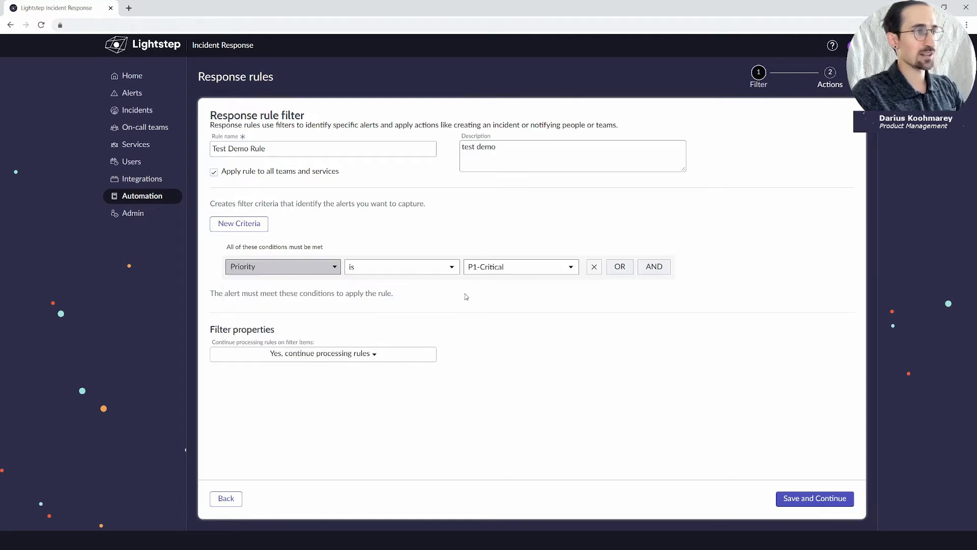
pyautogui.click(619, 267)
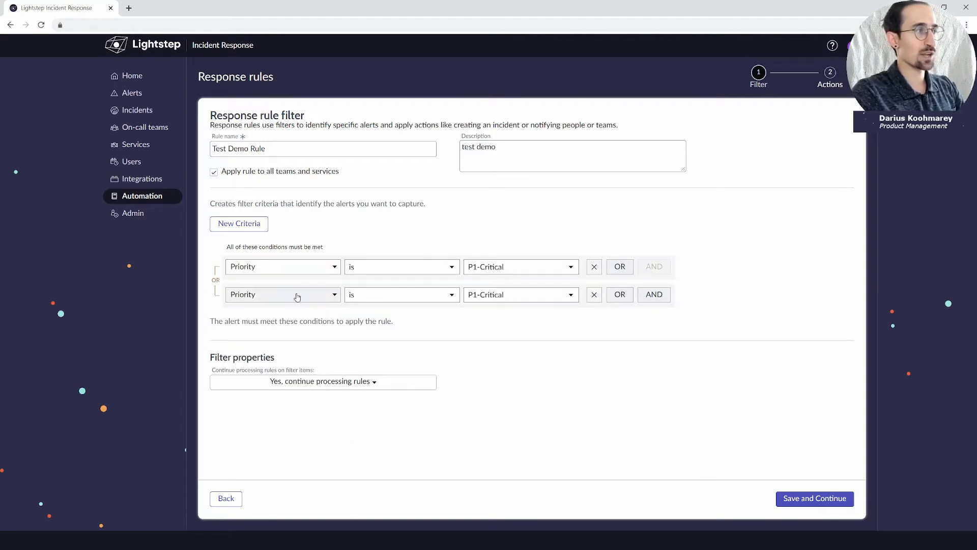
pyautogui.click(498, 300)
pyautogui.click(499, 312)
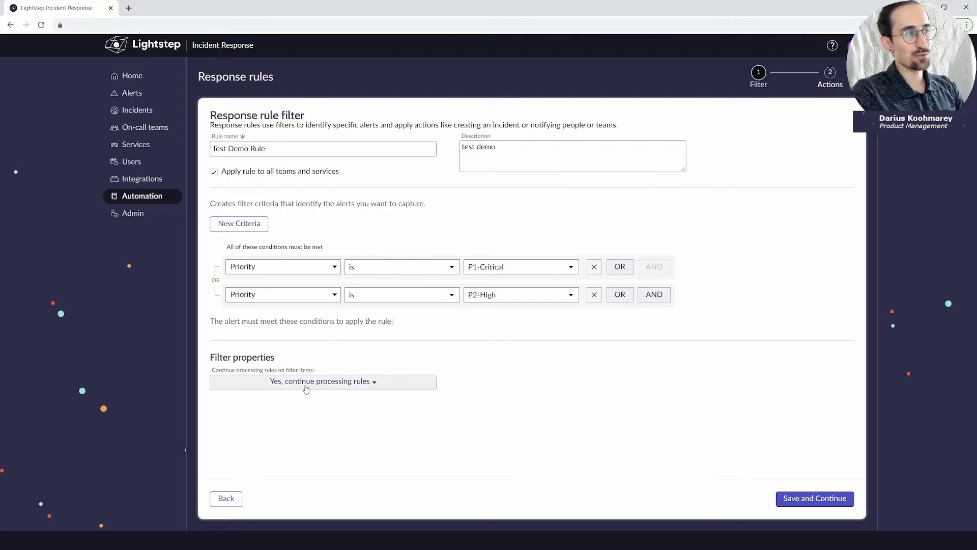
# Keep 'Yes, continue processing rules' and save the filter.
pyautogui.click(335, 387)
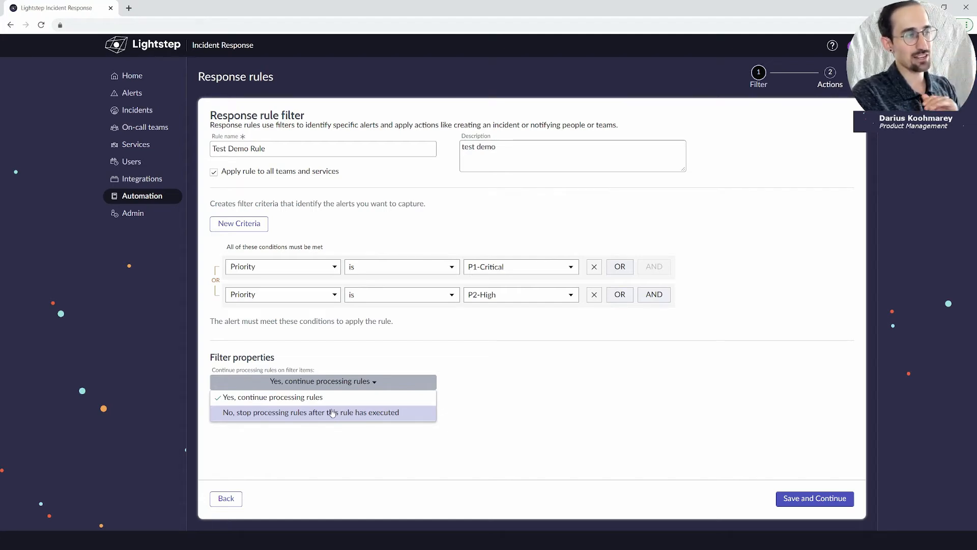
pyautogui.click(507, 412)
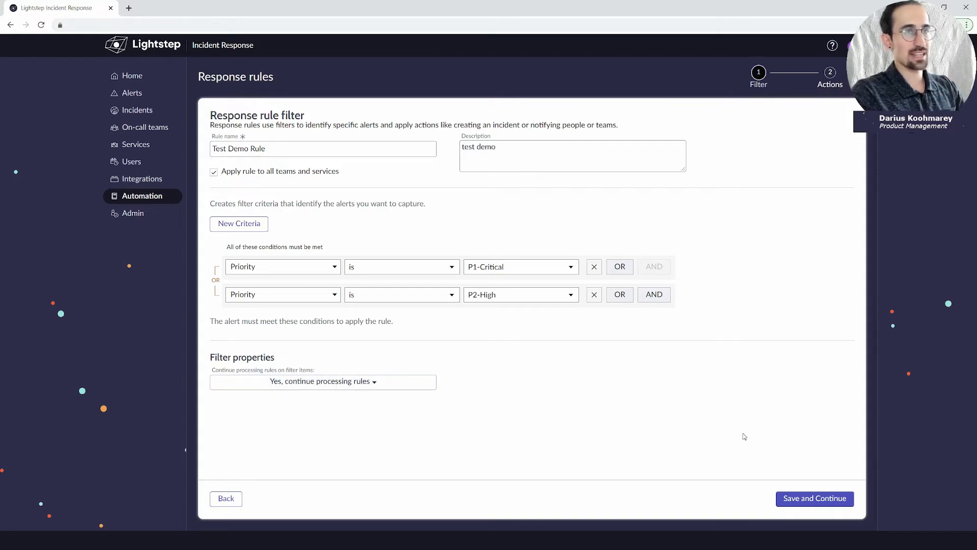
pyautogui.click(832, 498)
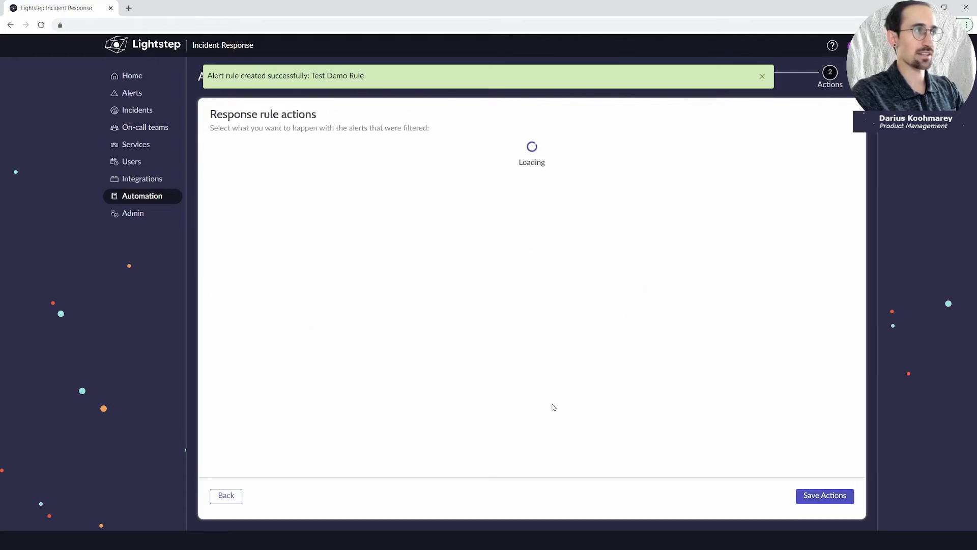
# Dismiss the rule-created banner and add a Modify field values action.
pyautogui.click(762, 76)
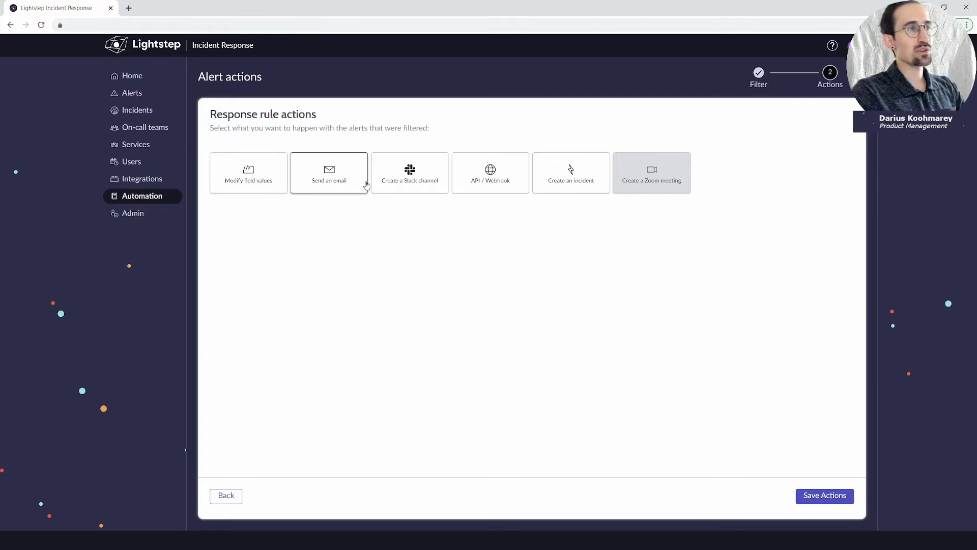
pyautogui.moveTo(644, 185)
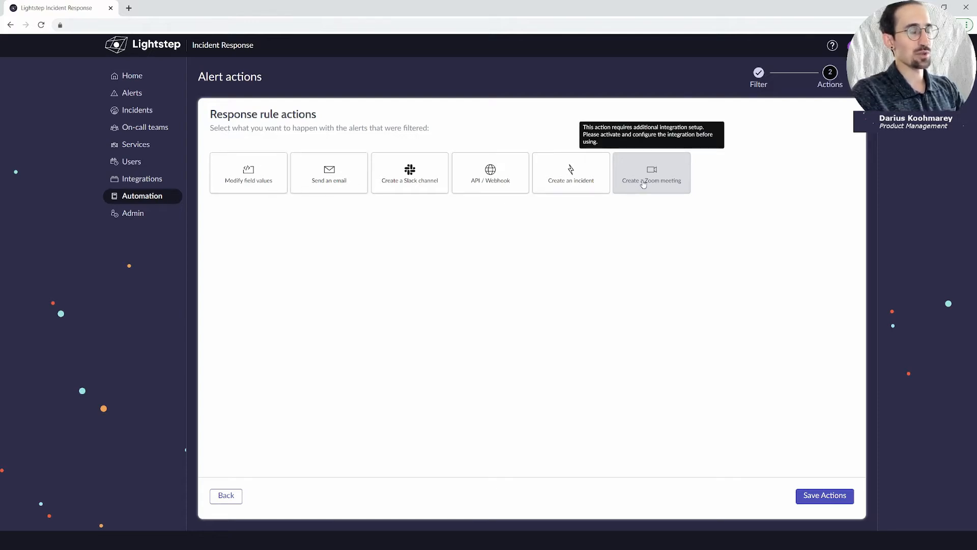
pyautogui.click(263, 189)
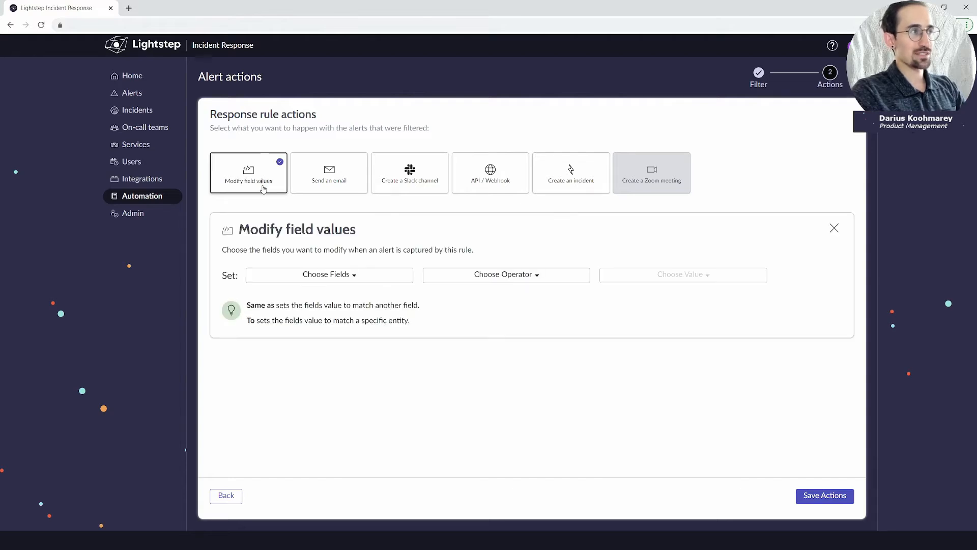
# Choose Work notes as the field to modify, after trying Short description and Description.
pyautogui.click(351, 279)
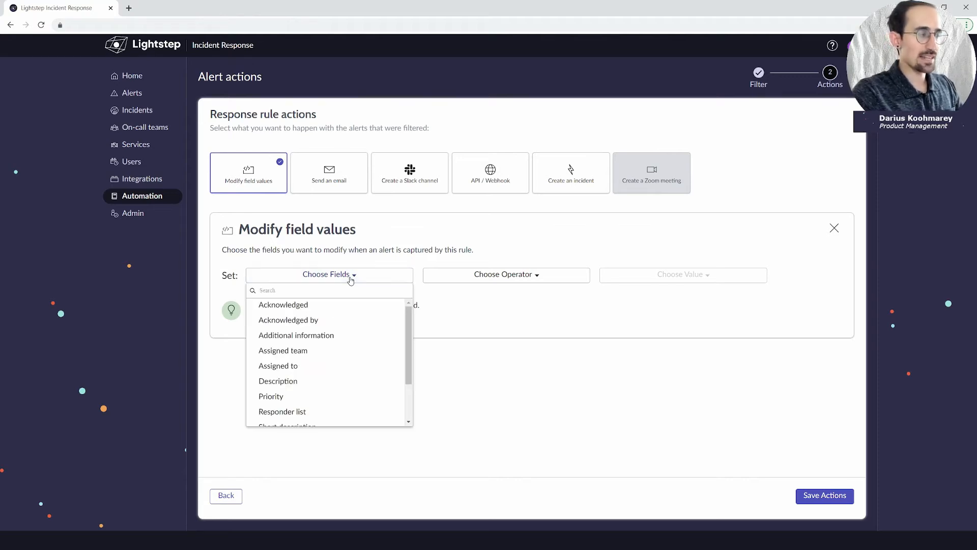
pyautogui.write('sou')
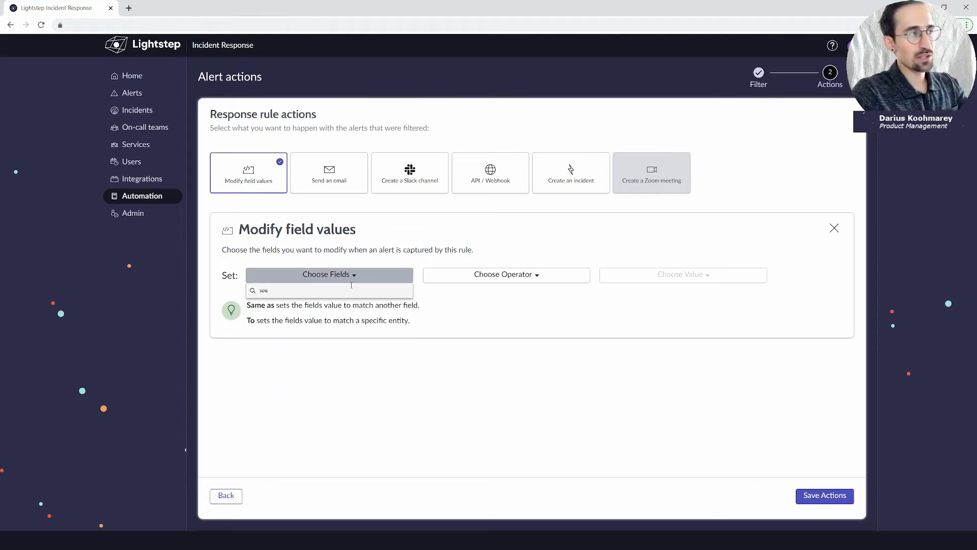
pyautogui.press('BackSpace')
pyautogui.press('BackSpace')
pyautogui.press('BackSpace')
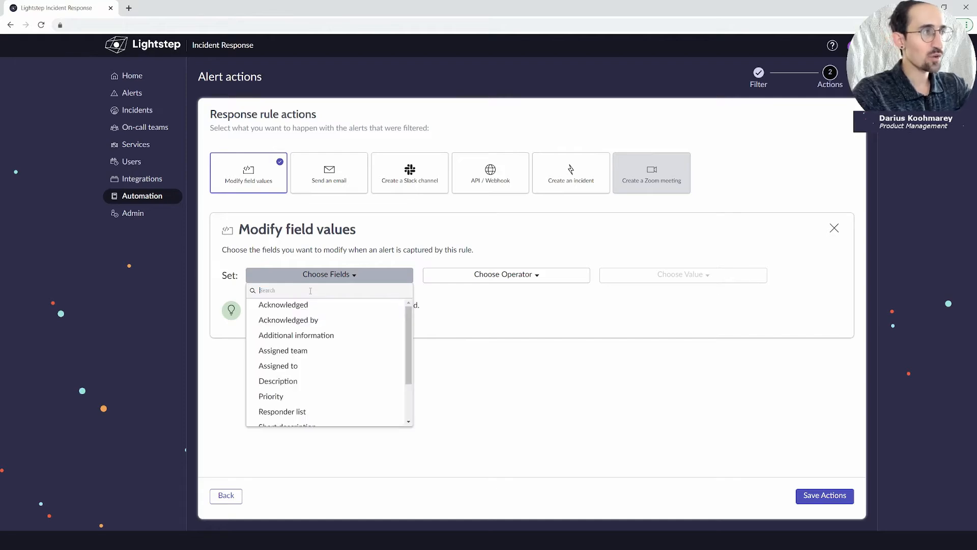
pyautogui.scroll(-3, 345, 369)
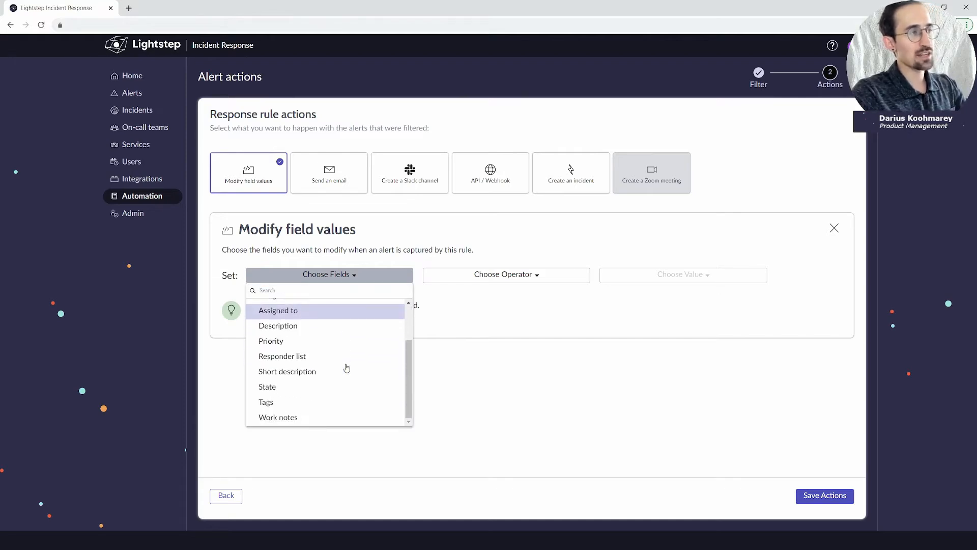
pyautogui.scroll(3, 346, 368)
pyautogui.scroll(1, 346, 368)
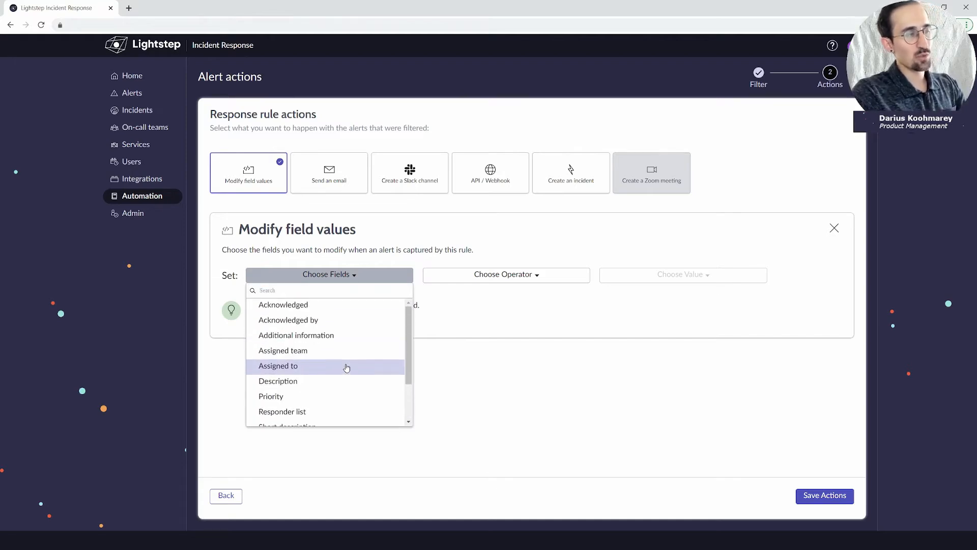
pyautogui.scroll(-3, 338, 375)
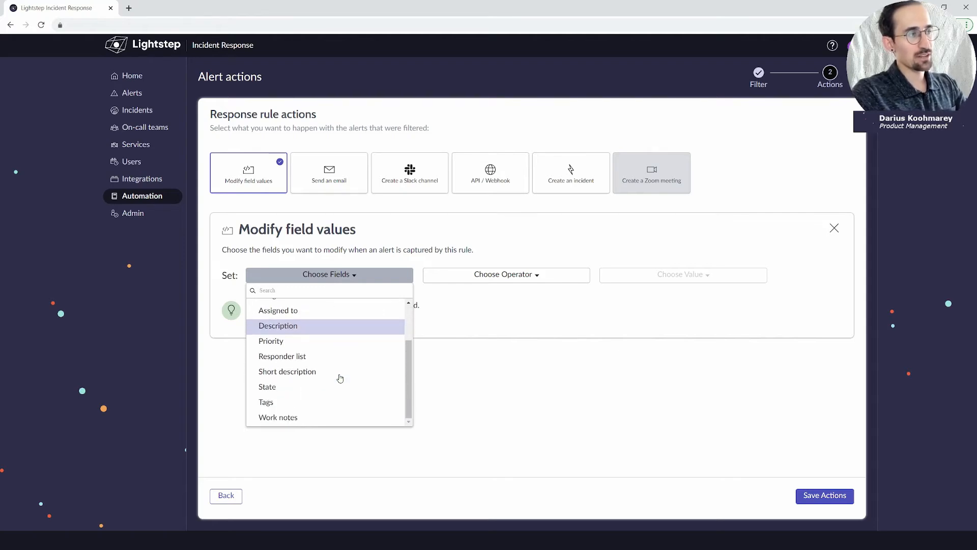
pyautogui.click(331, 375)
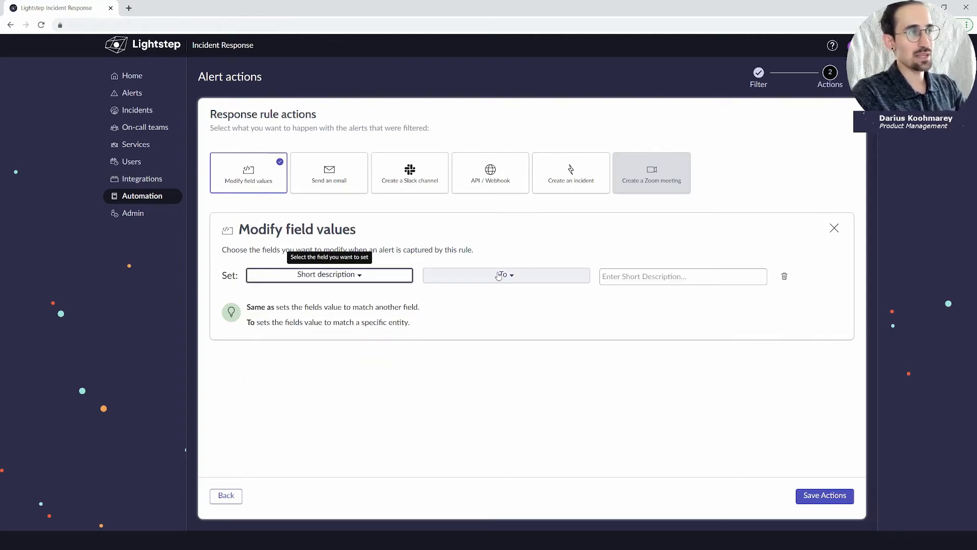
pyautogui.click(385, 275)
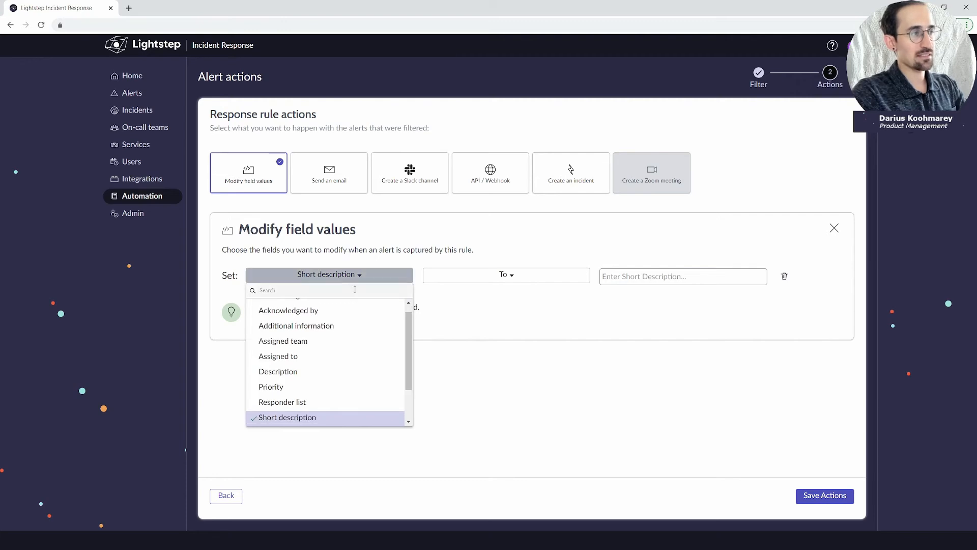
pyautogui.scroll(-3, 359, 360)
pyautogui.click(327, 327)
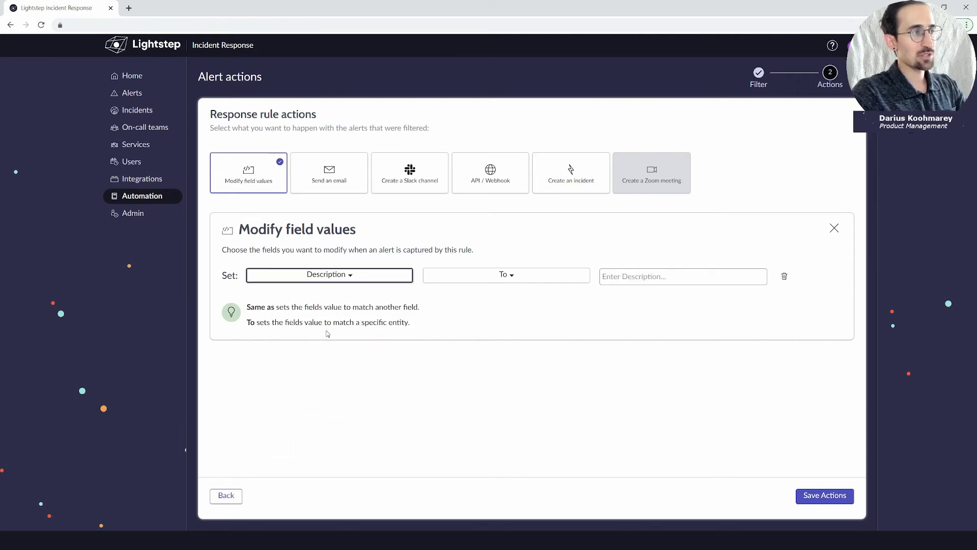
pyautogui.click(376, 277)
pyautogui.scroll(-2, 339, 358)
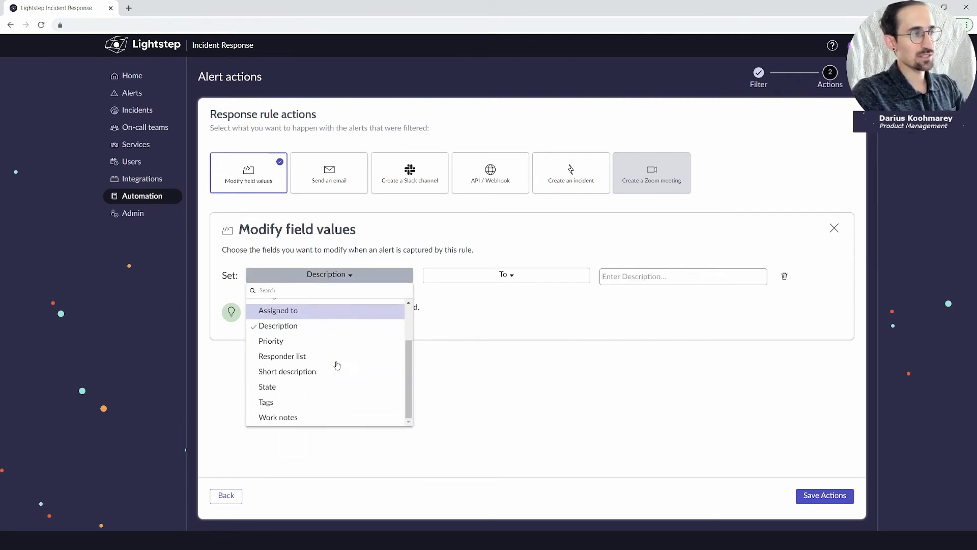
pyautogui.click(324, 417)
pyautogui.click(641, 290)
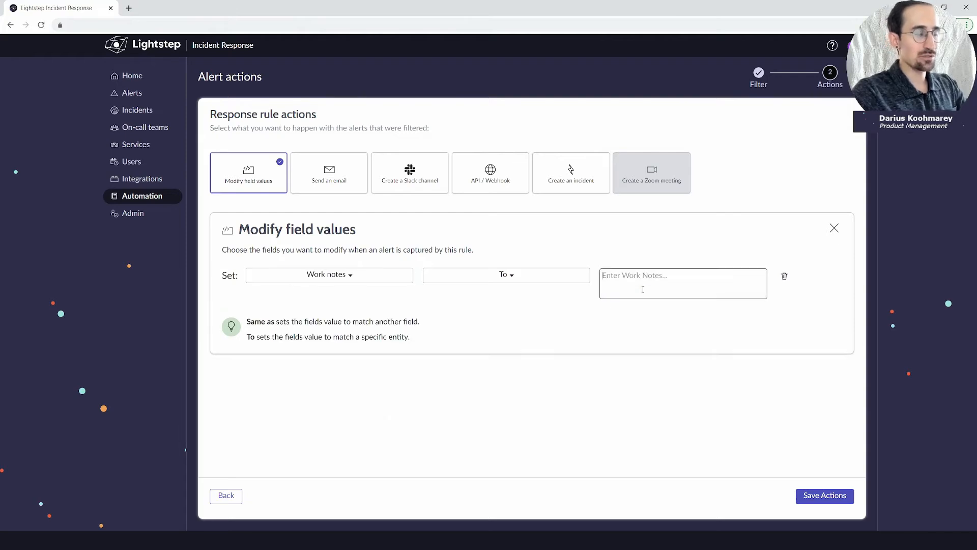
pyautogui.write('For net')
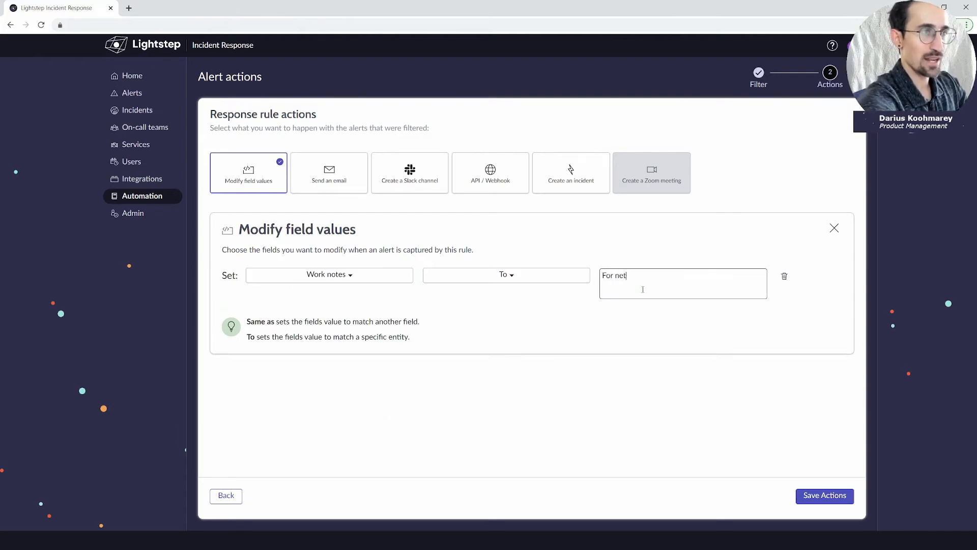
pyautogui.write('working issues')
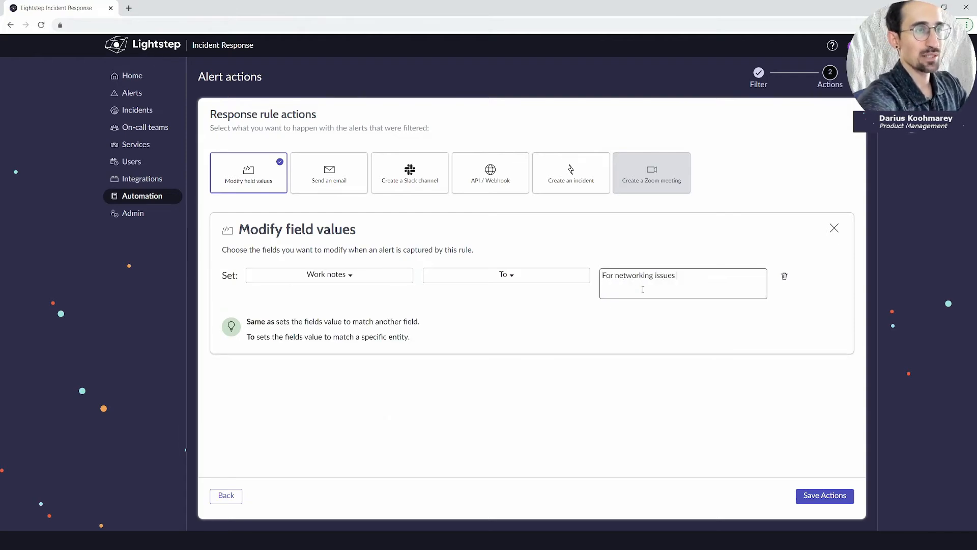
pyautogui.write(' please read this')
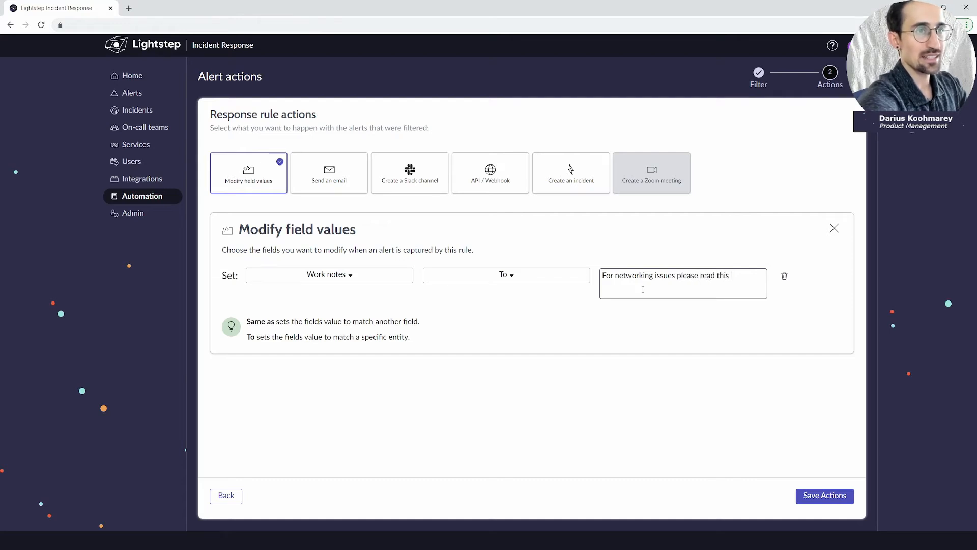
pyautogui.write(' KB ww')
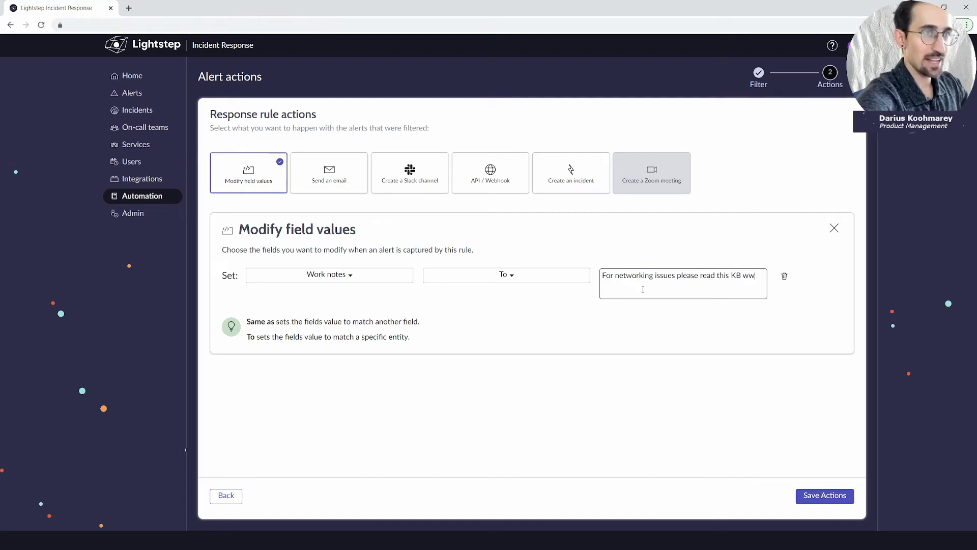
pyautogui.write('w.kb.')
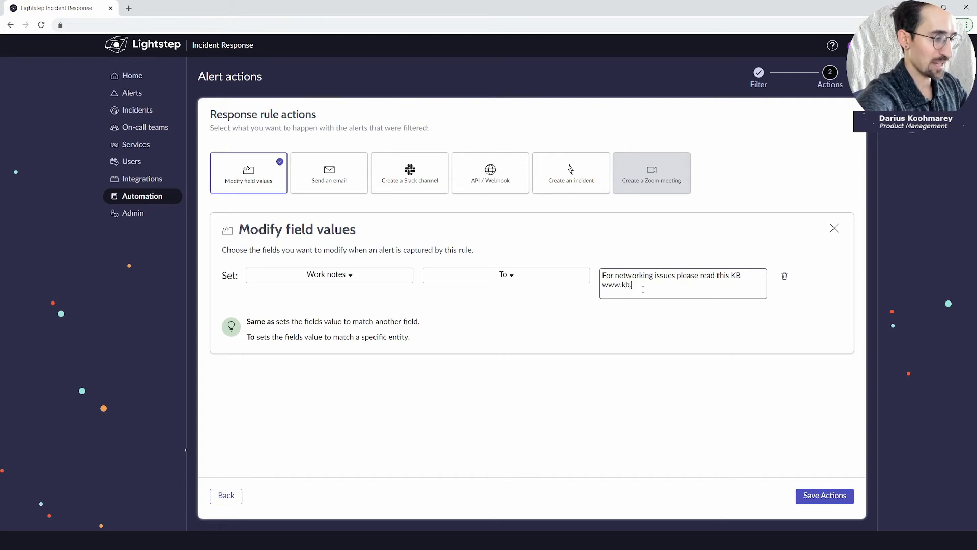
pyautogui.write('com/link')
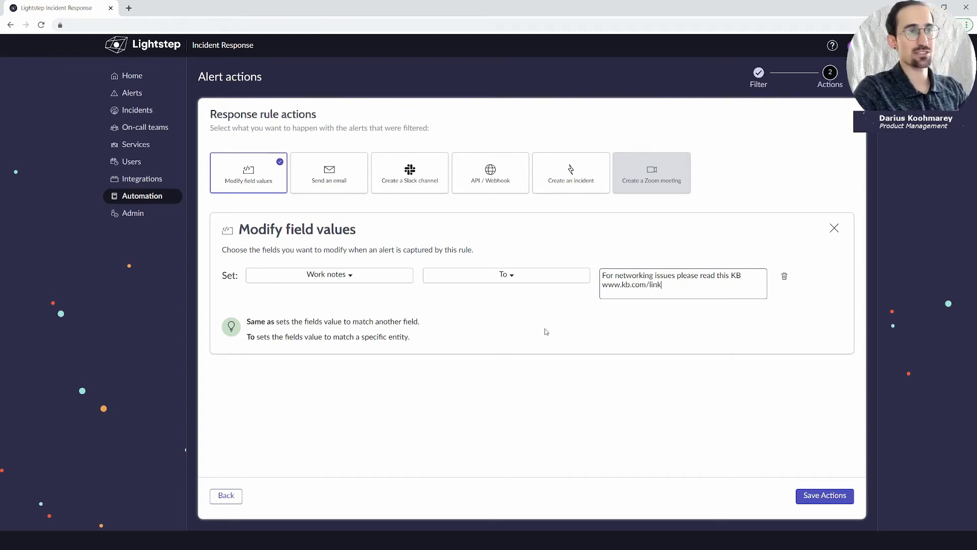
pyautogui.click(486, 306)
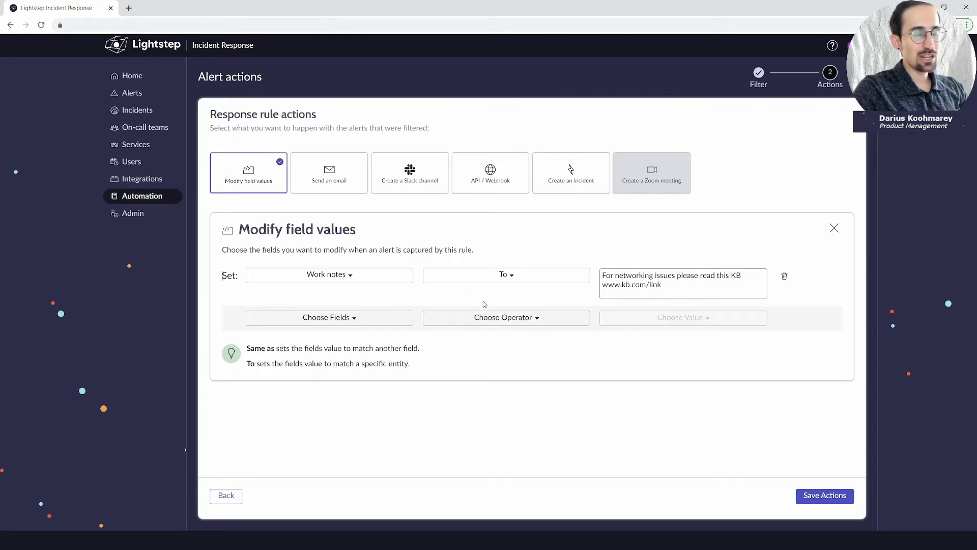
# Set the second row's field to Responder list instead of Assigned team.
pyautogui.click(374, 320)
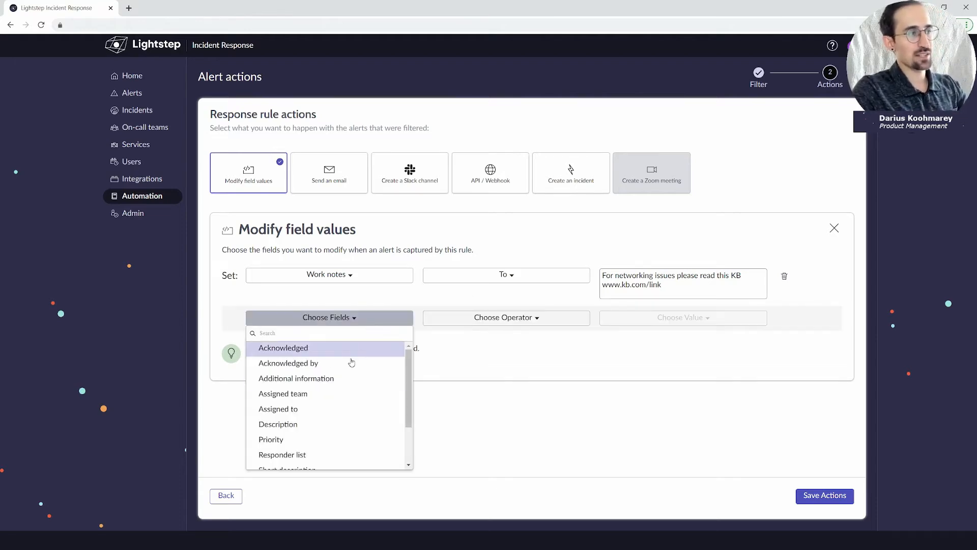
pyautogui.click(337, 394)
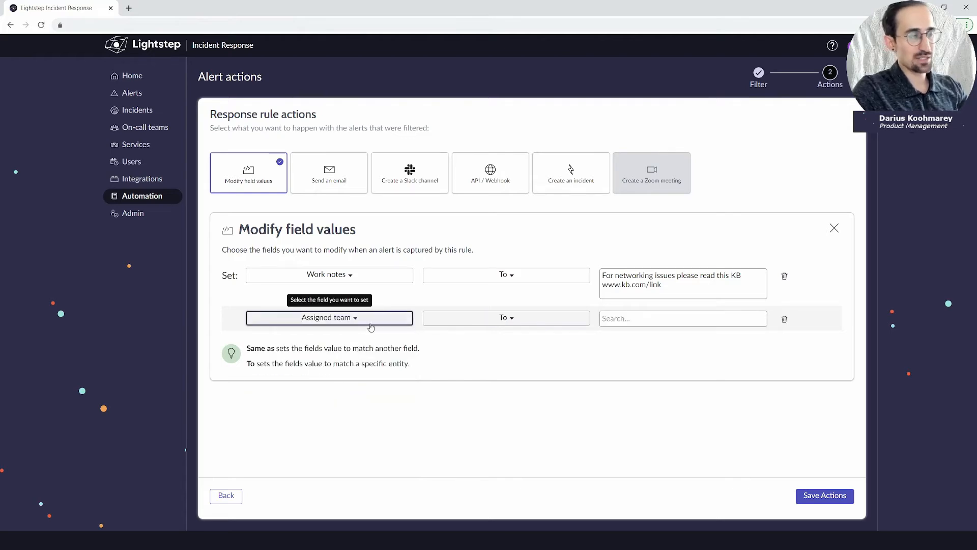
pyautogui.click(371, 326)
pyautogui.scroll(-2, 342, 394)
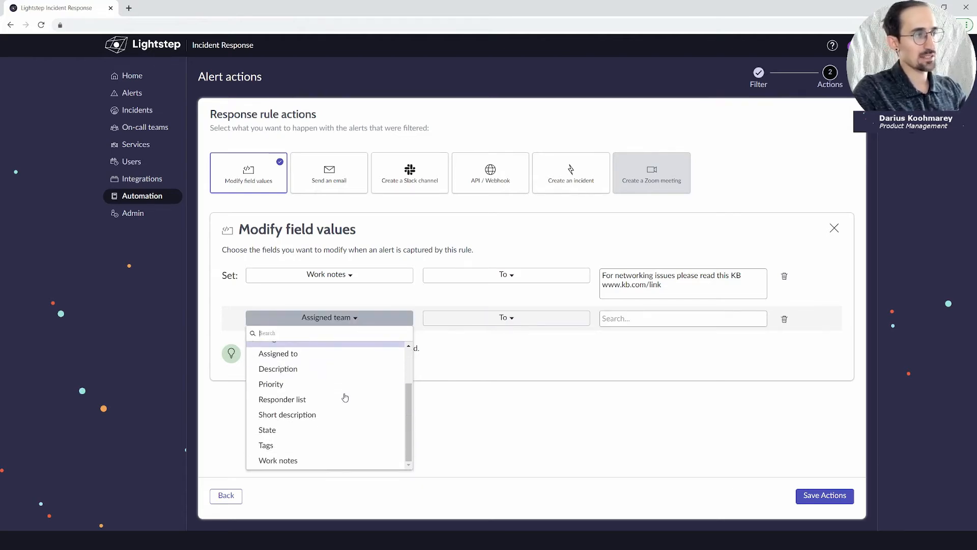
pyautogui.click(344, 399)
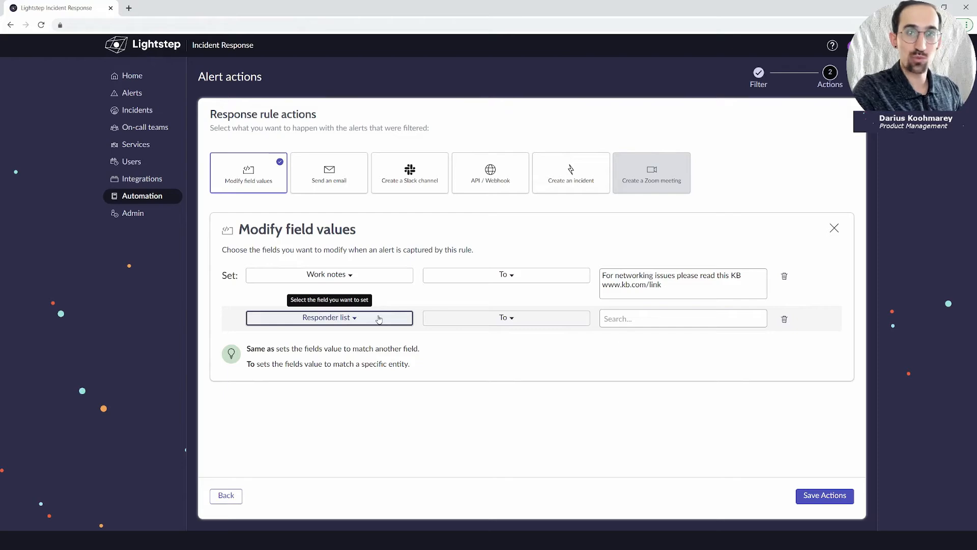
# Add two users as the Responder list value.
pyautogui.click(631, 320)
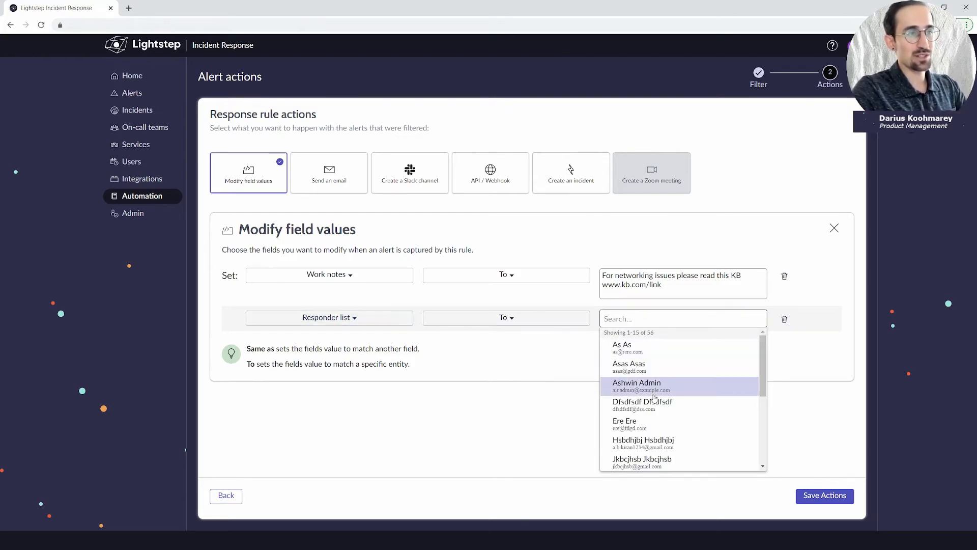
pyautogui.click(653, 405)
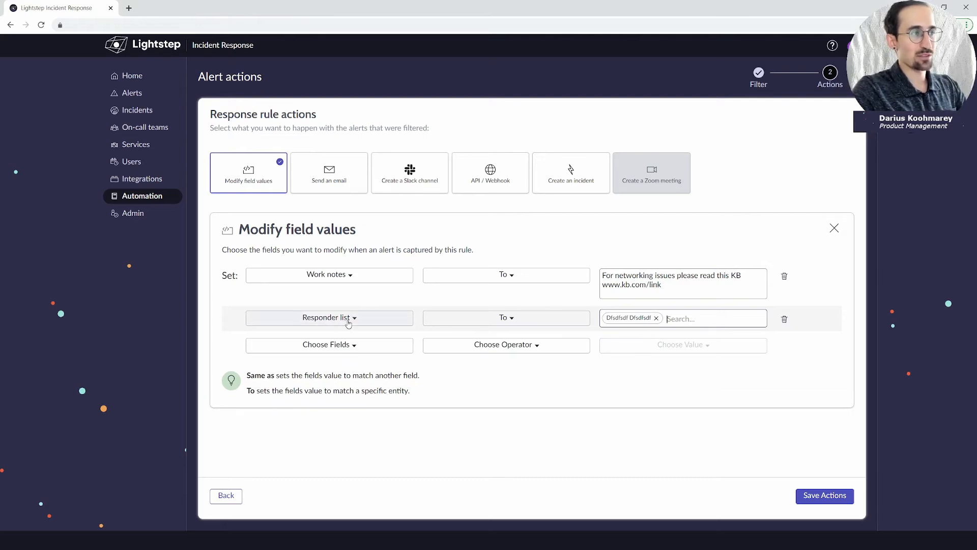
pyautogui.click(686, 317)
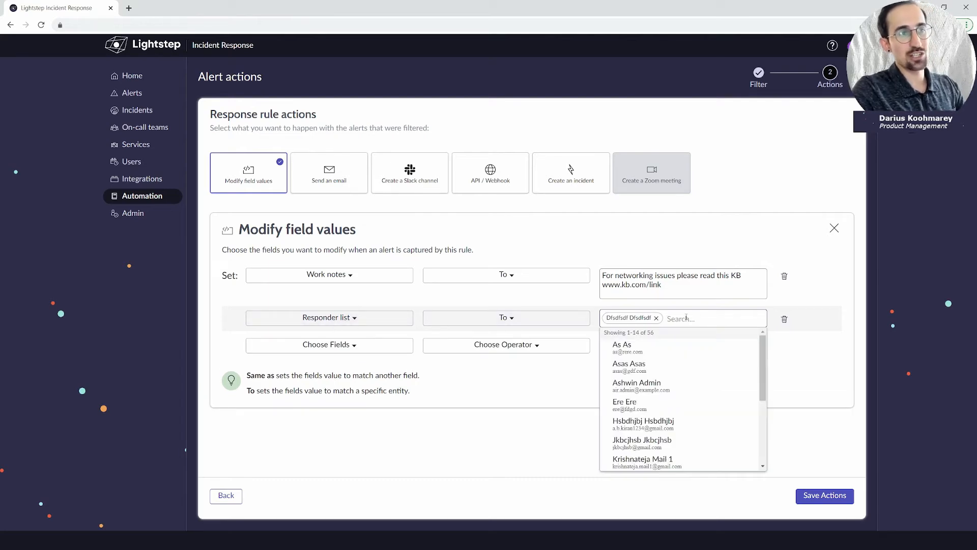
pyautogui.click(666, 349)
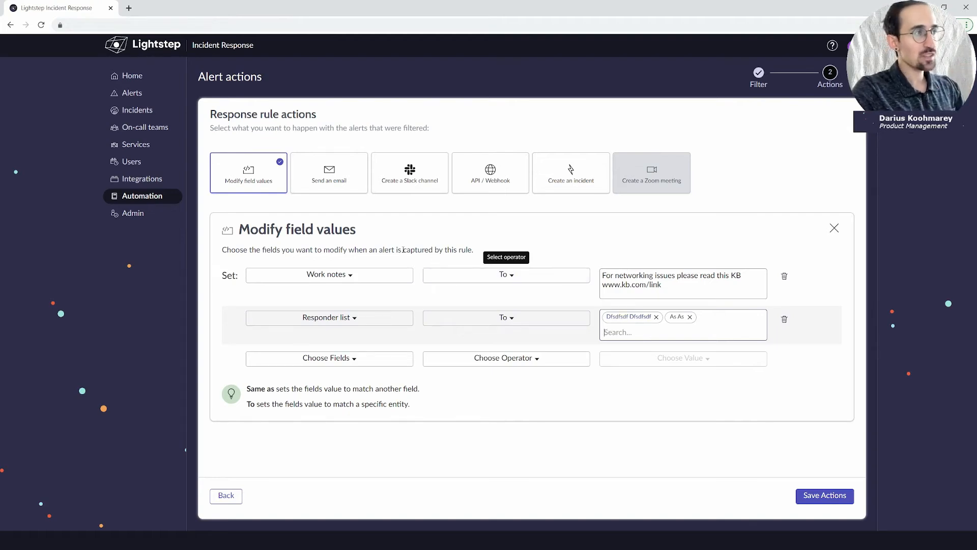
pyautogui.click(386, 358)
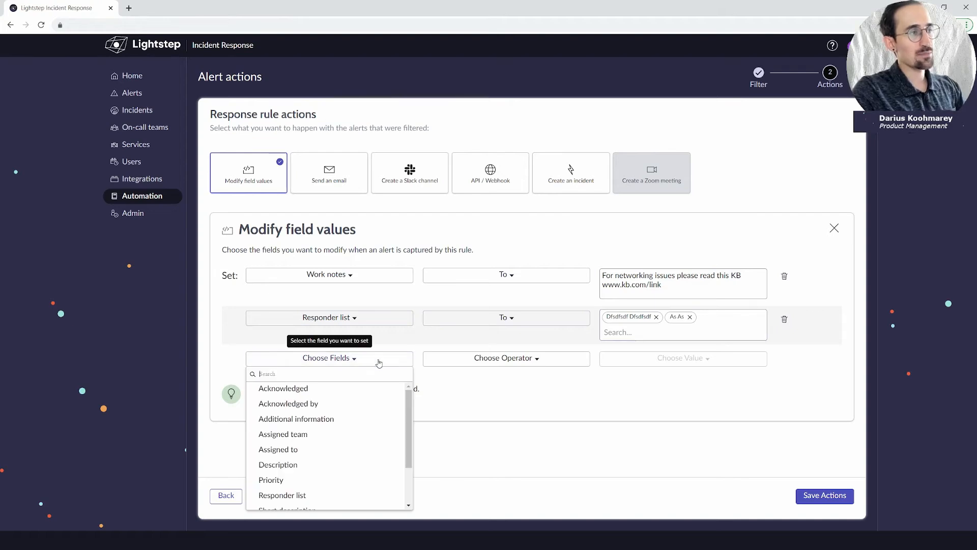
# Set the third row's Priority To P1-Critical, changing it from P3-Moderate.
pyautogui.scroll(-3, 341, 420)
pyautogui.click(336, 424)
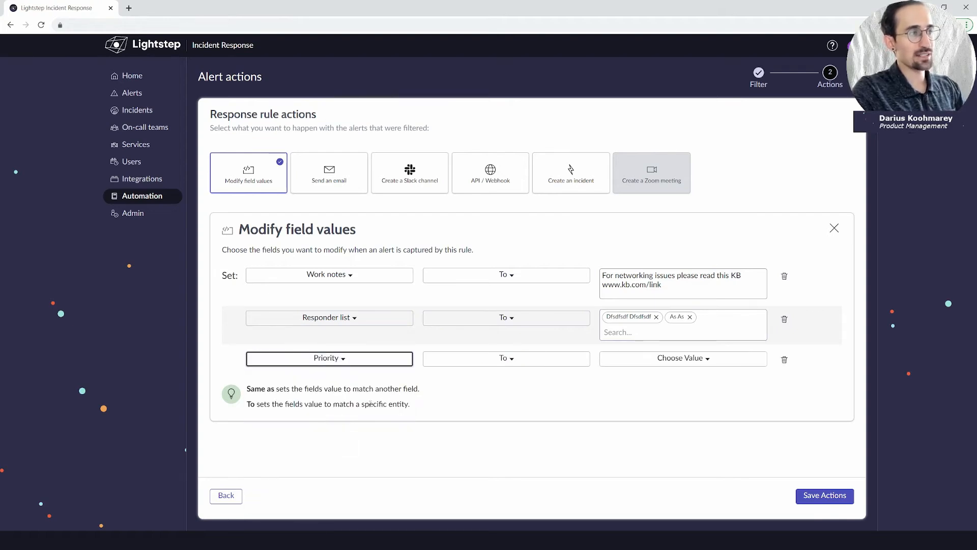
pyautogui.click(489, 363)
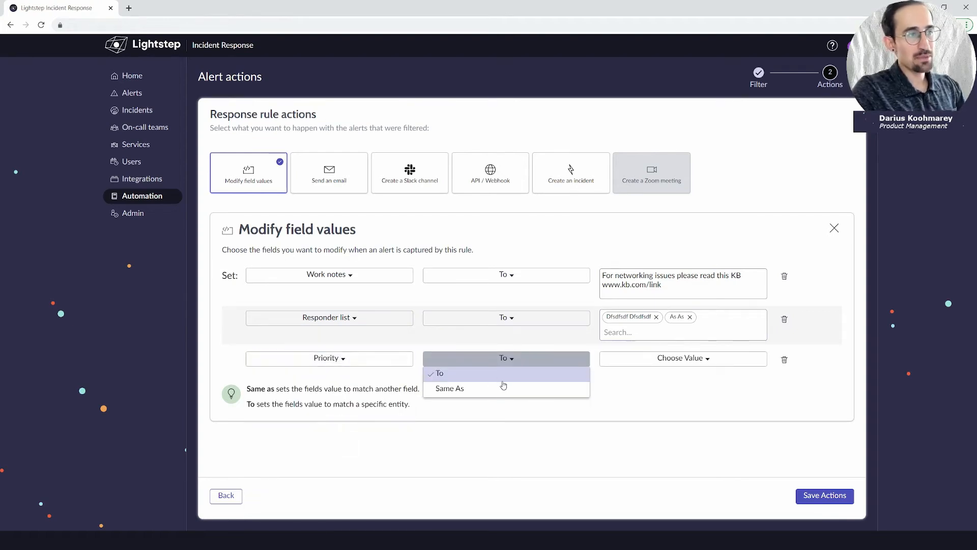
pyautogui.click(489, 373)
pyautogui.click(682, 358)
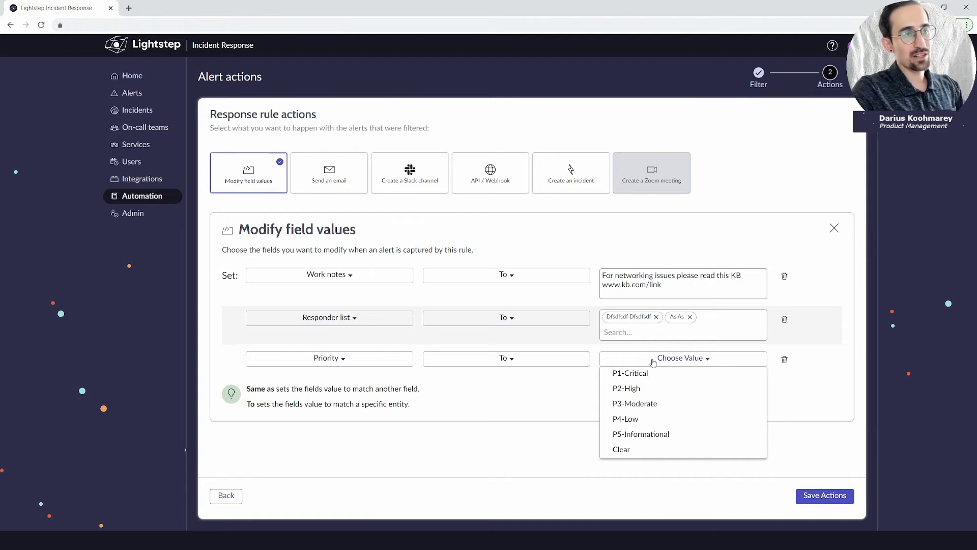
pyautogui.click(659, 404)
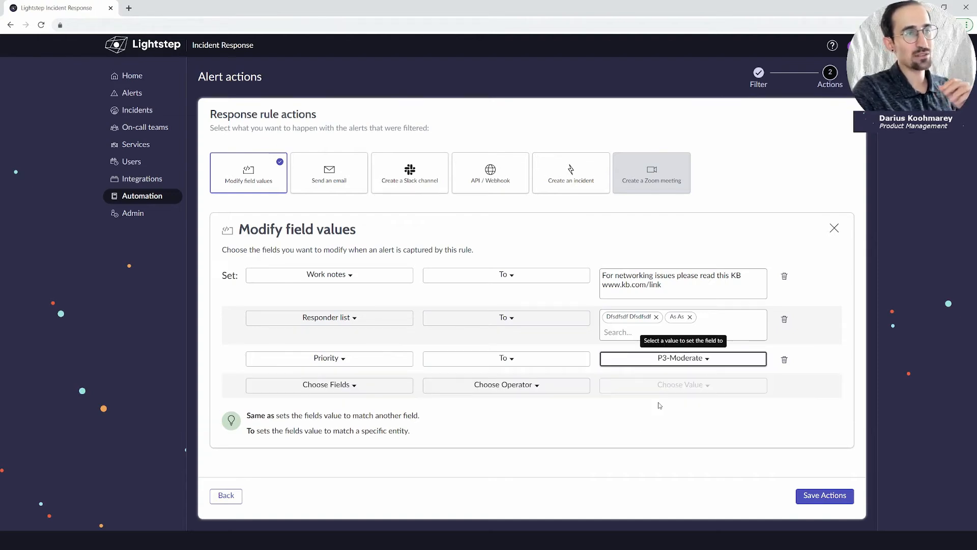
pyautogui.click(678, 363)
pyautogui.click(679, 375)
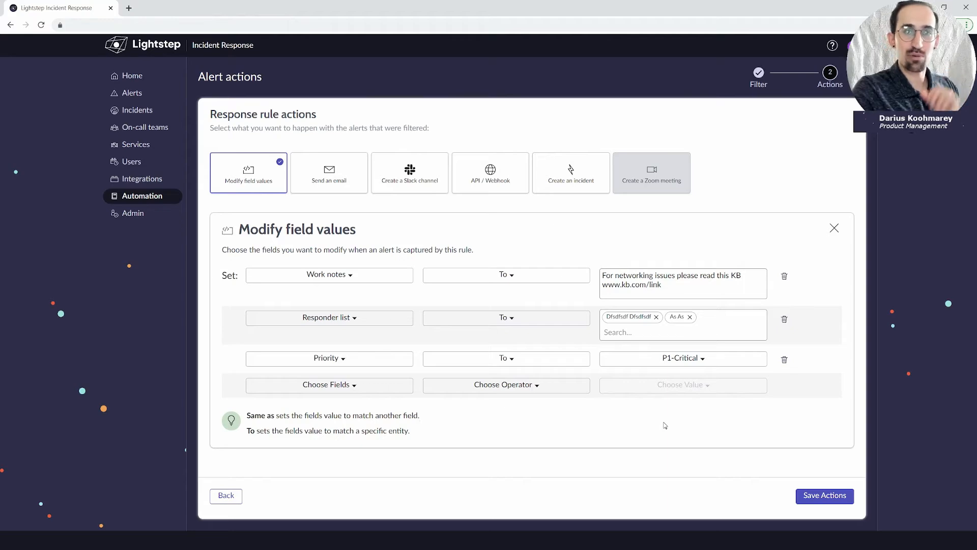
pyautogui.click(338, 183)
# Type an email address into the Send an email subject, then clear the subject again.
pyautogui.scroll(-4, 422, 354)
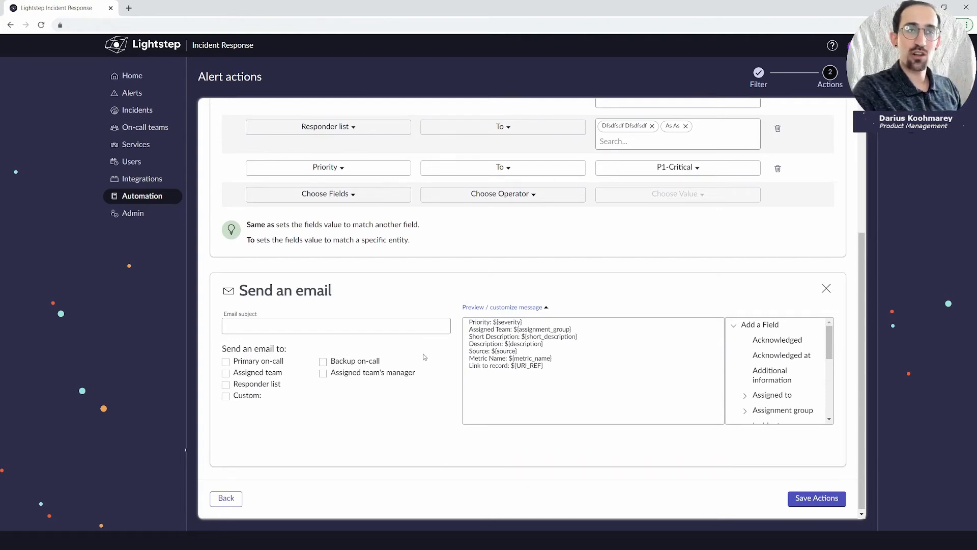
pyautogui.click(326, 326)
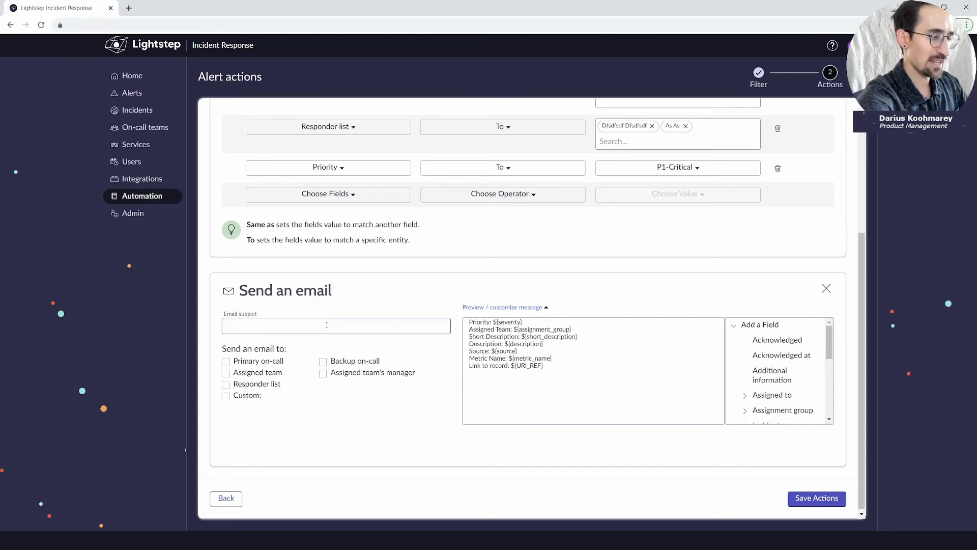
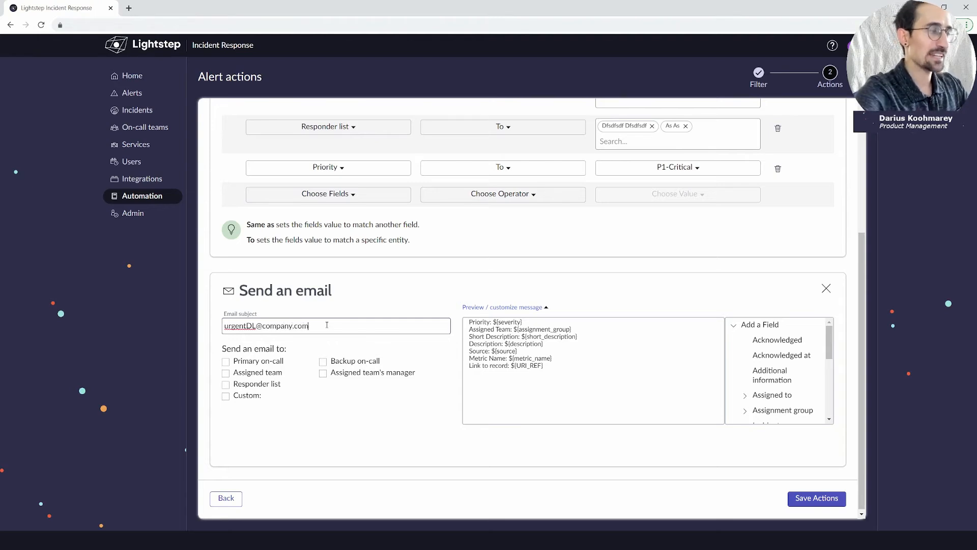
pyautogui.click(367, 297)
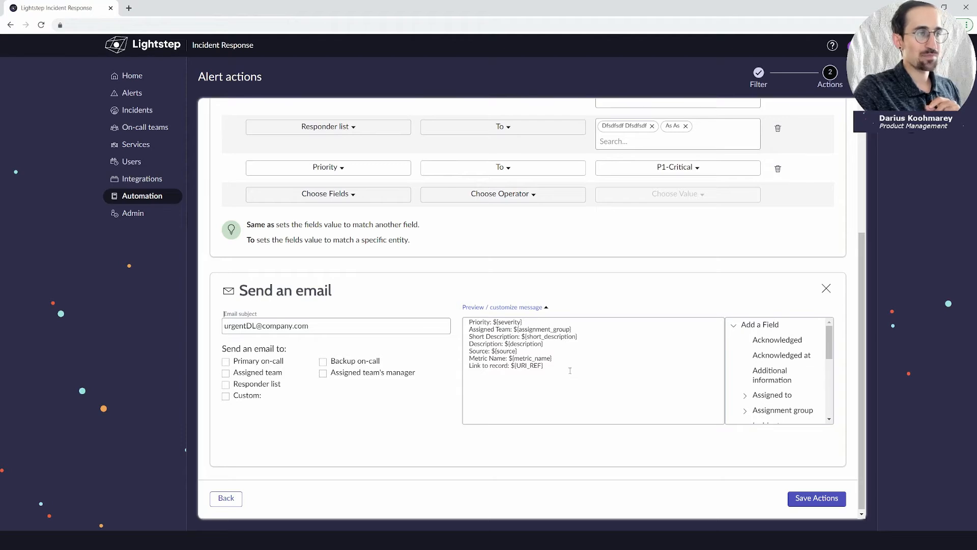
pyautogui.click(563, 341)
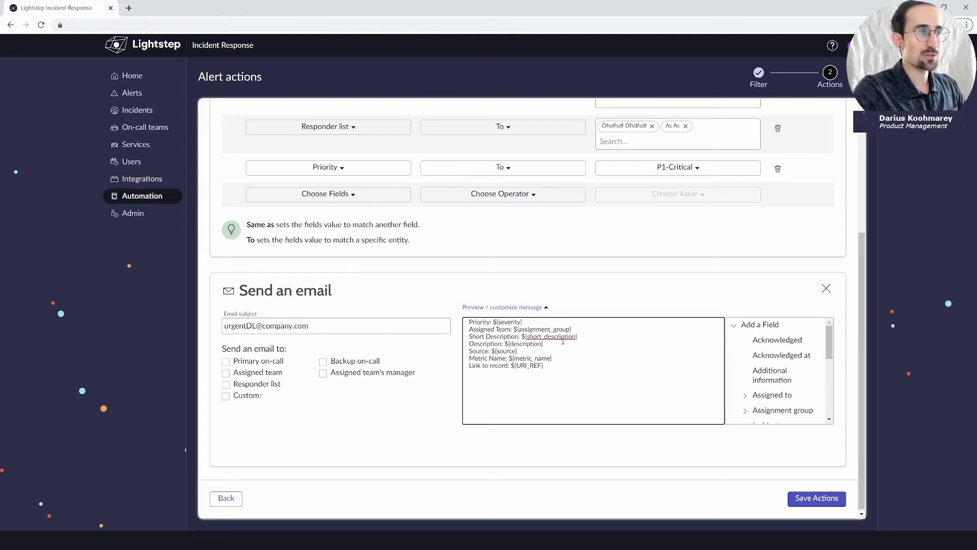
pyautogui.tripleClick(347, 327)
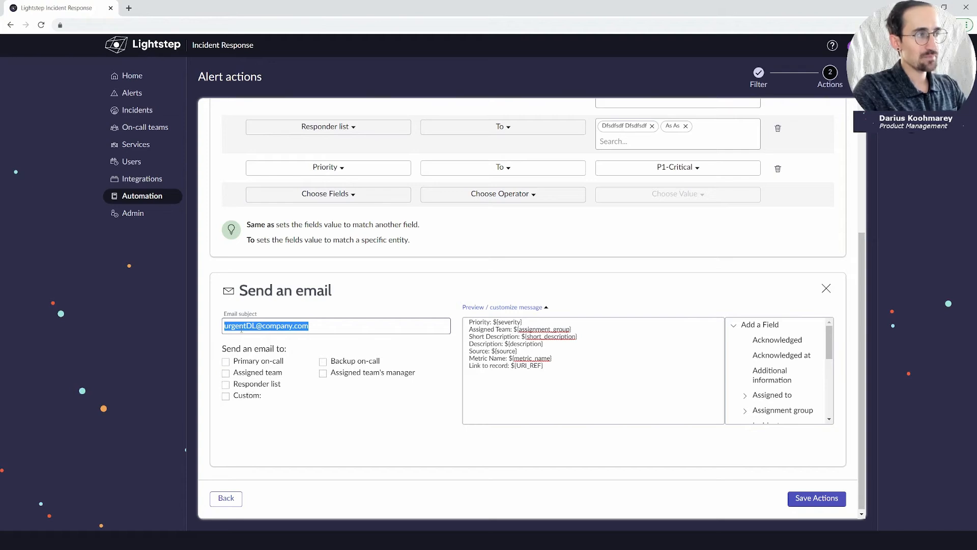
pyautogui.press('BackSpace')
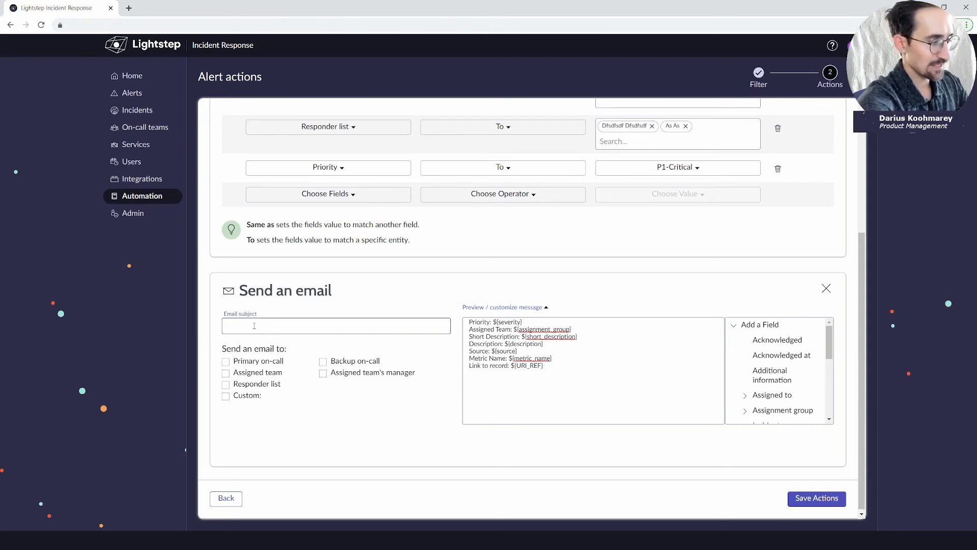
# Make the email subject 'kb related to ${number}'.
pyautogui.write('kb related to')
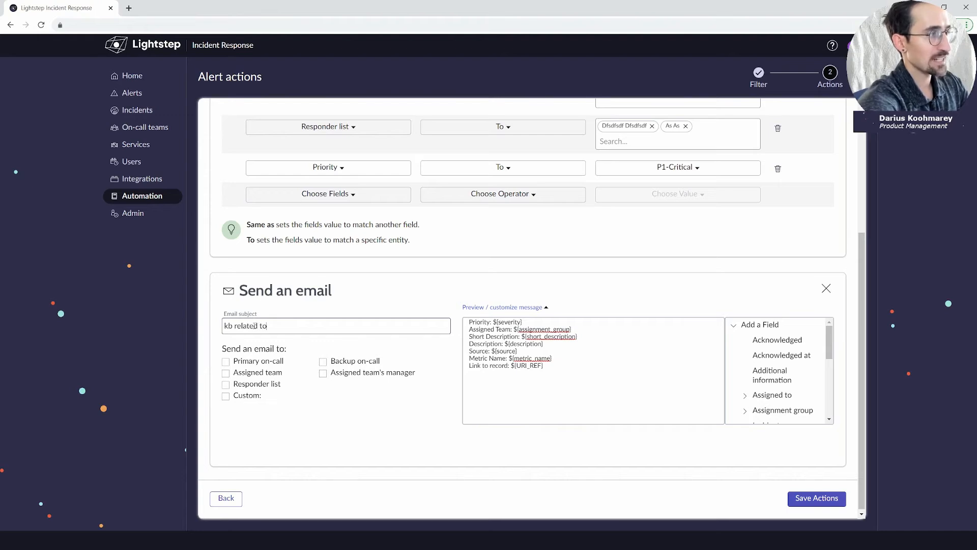
pyautogui.write(' ALERT')
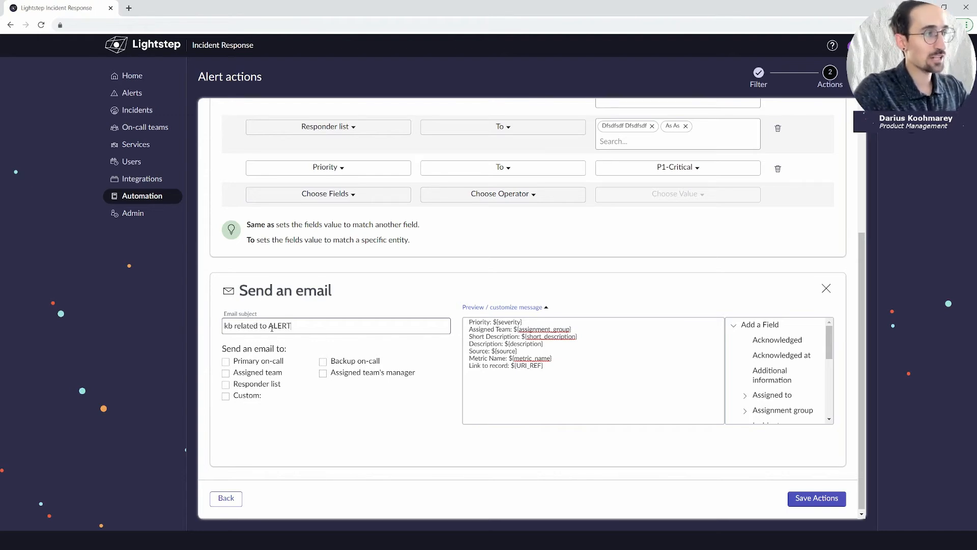
pyautogui.doubleClick(269, 326)
pyautogui.press('BackSpace')
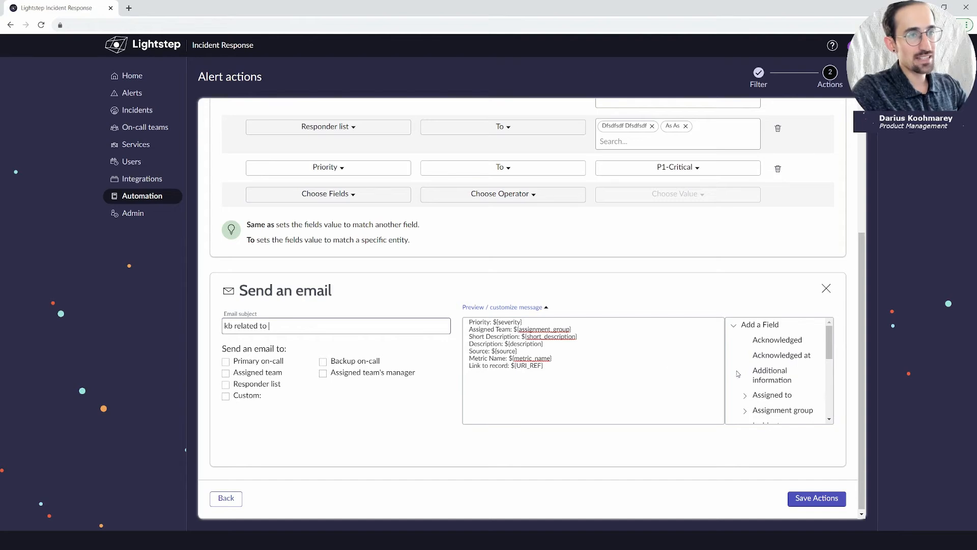
pyautogui.scroll(-10, 772, 369)
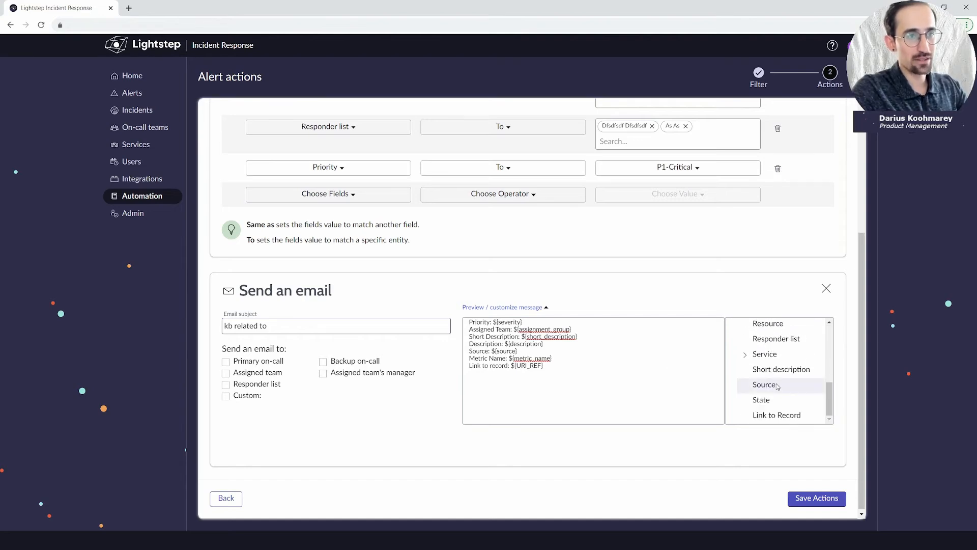
pyautogui.scroll(3, 774, 371)
pyautogui.click(776, 373)
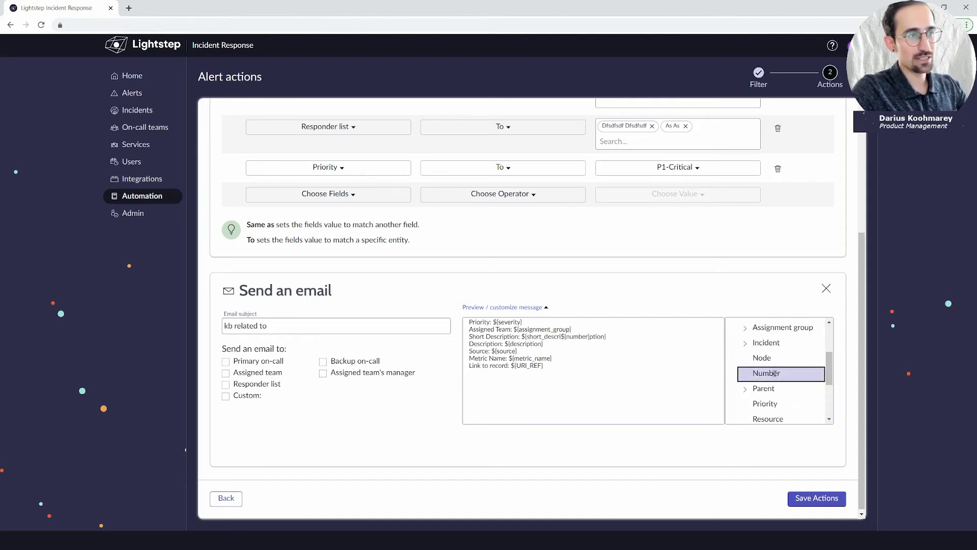
pyautogui.click(587, 337)
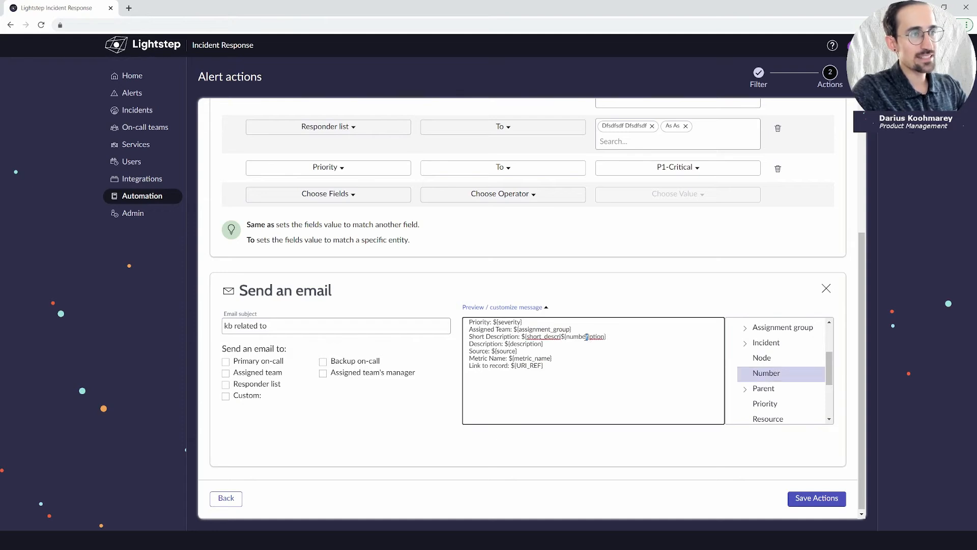
pyautogui.moveTo(587, 337); pyautogui.dragTo(564, 337)
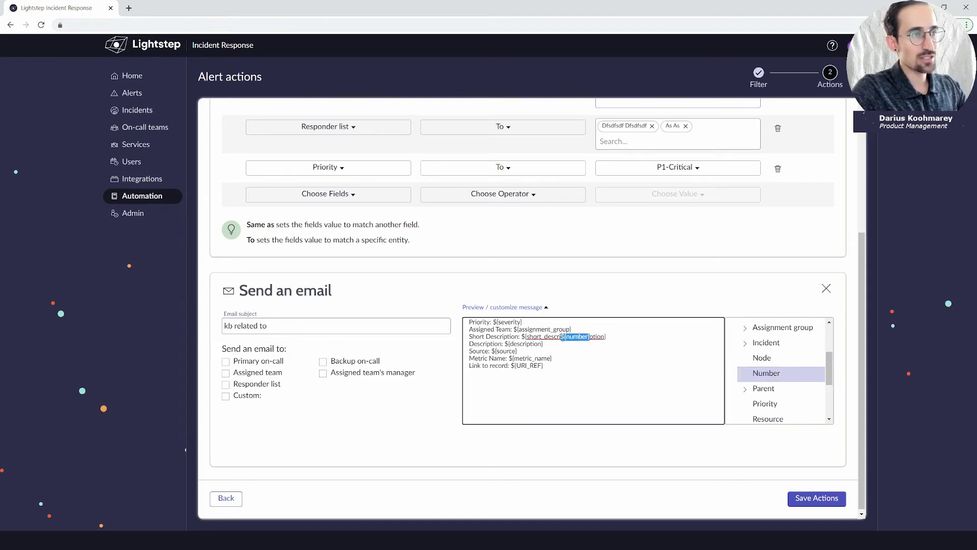
pyautogui.press('BackSpace')
pyautogui.click(313, 327)
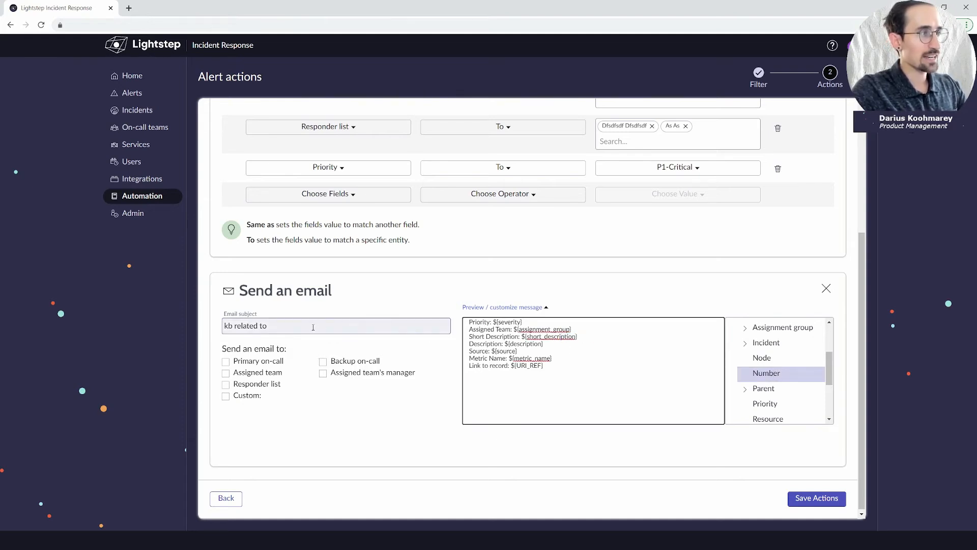
pyautogui.write('${number}')
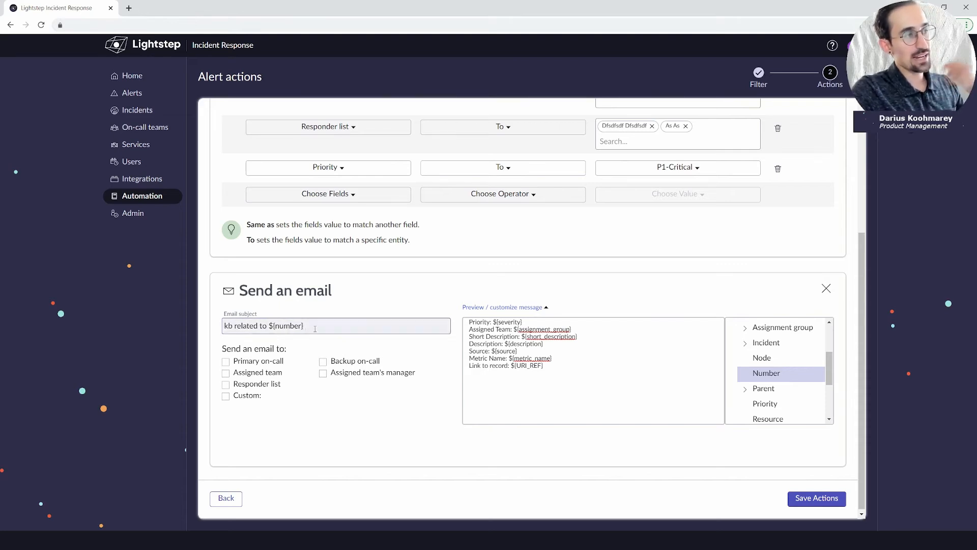
pyautogui.doubleClick(271, 325)
pyautogui.moveTo(271, 326); pyautogui.dragTo(307, 326)
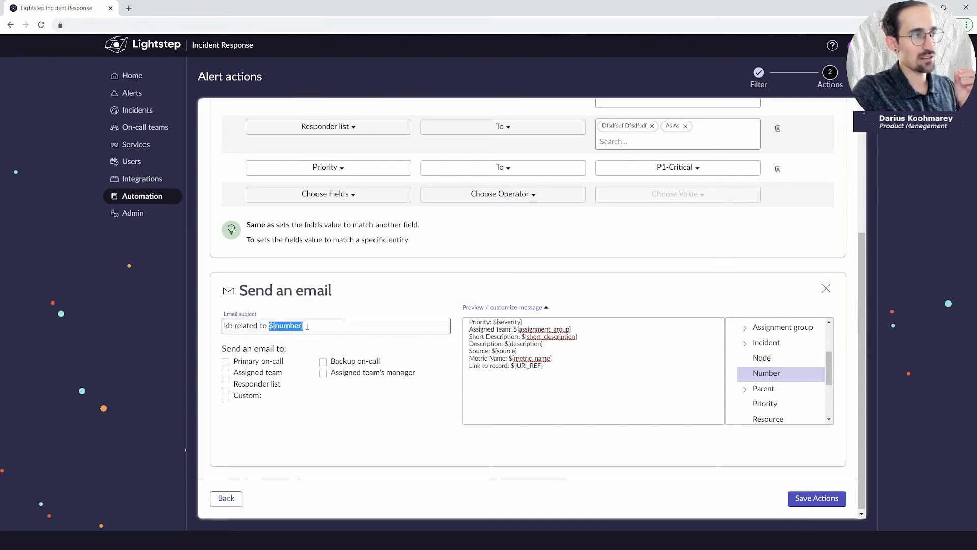
pyautogui.click(310, 326)
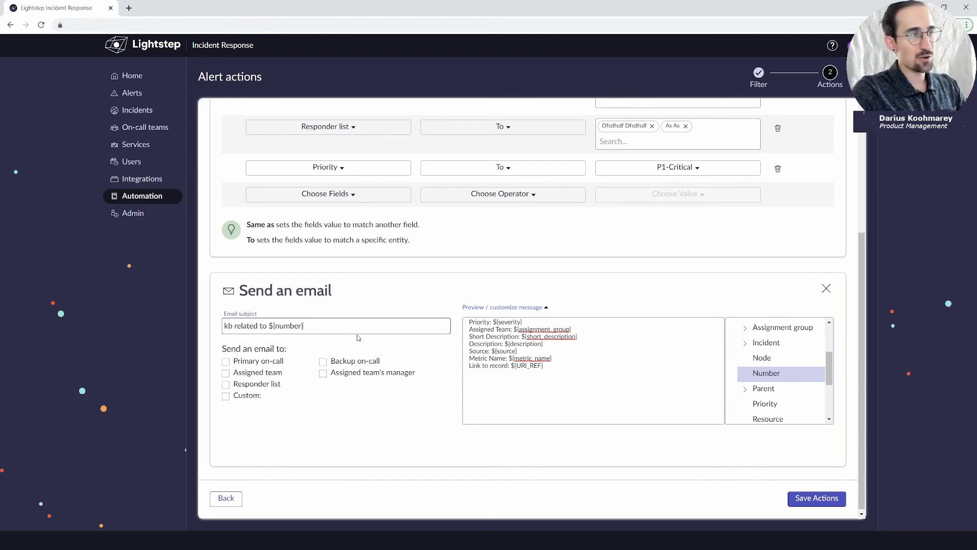
# Replace the first six message lines with 'articlelingk.com./kb', keeping the ${URI_REF} record link.
pyautogui.moveTo(576, 373); pyautogui.dragTo(447, 292)
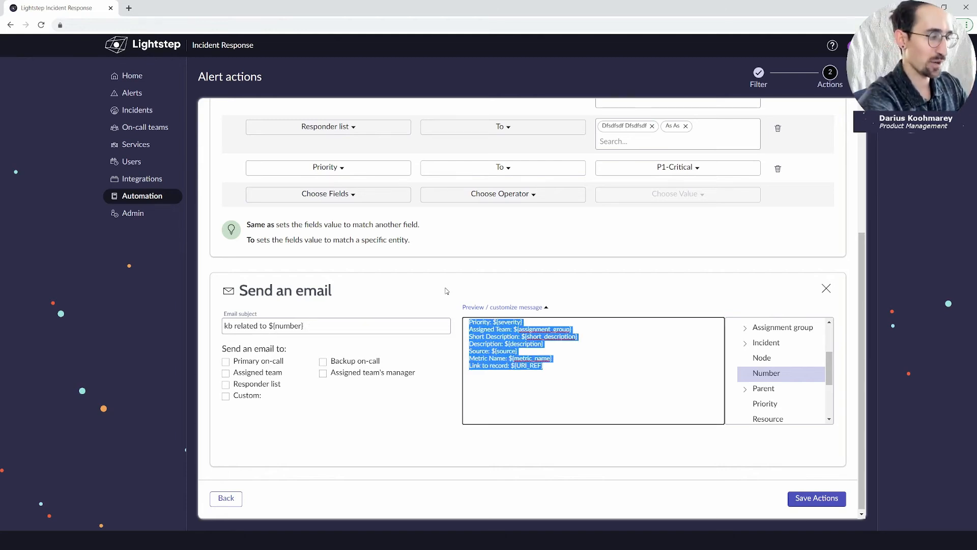
pyautogui.click(559, 369)
pyautogui.moveTo(558, 359); pyautogui.dragTo(453, 322)
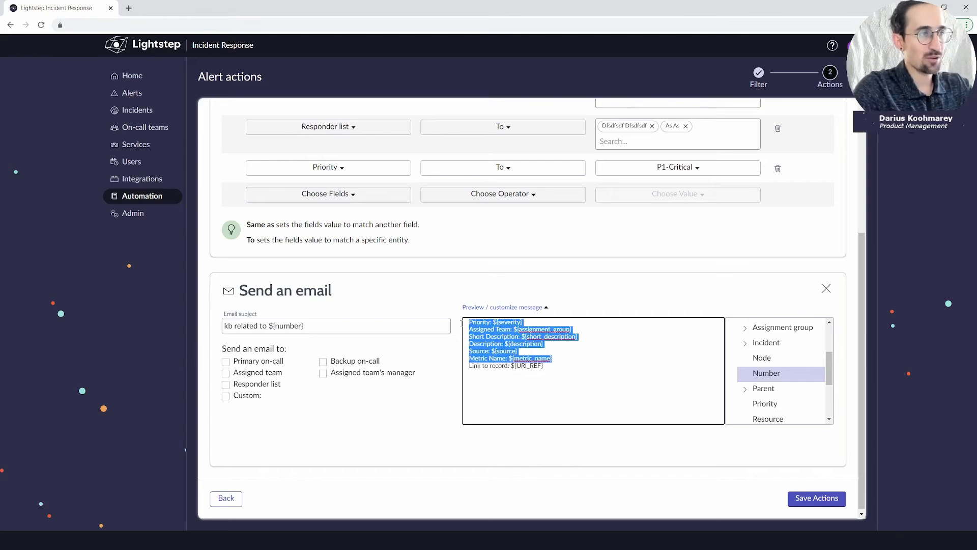
pyautogui.press('BackSpace')
pyautogui.write('ar')
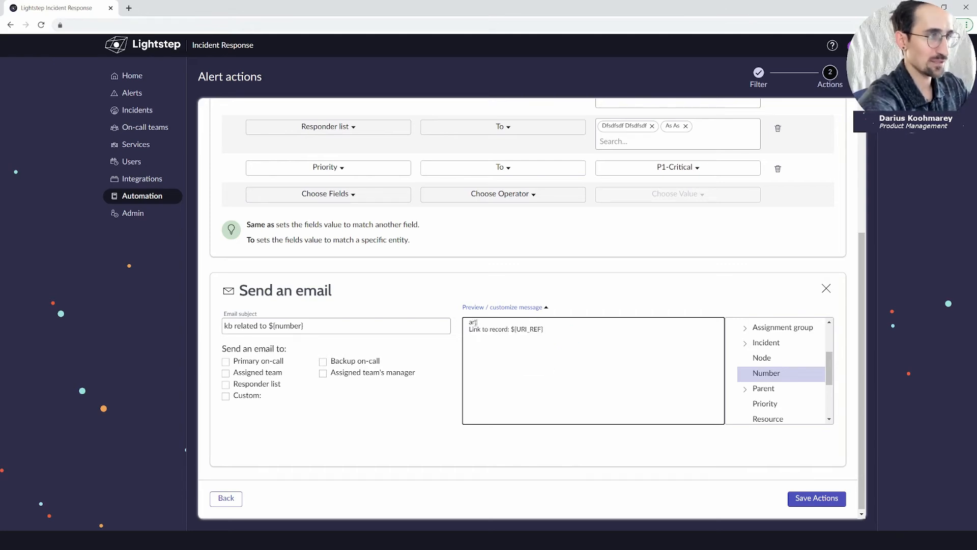
pyautogui.write('ticlelingk.com')
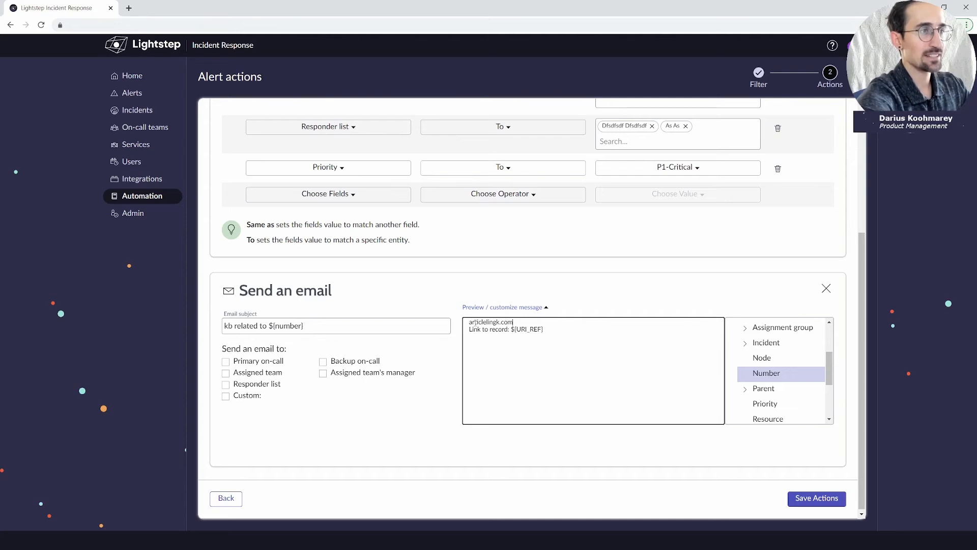
pyautogui.write('./kb')
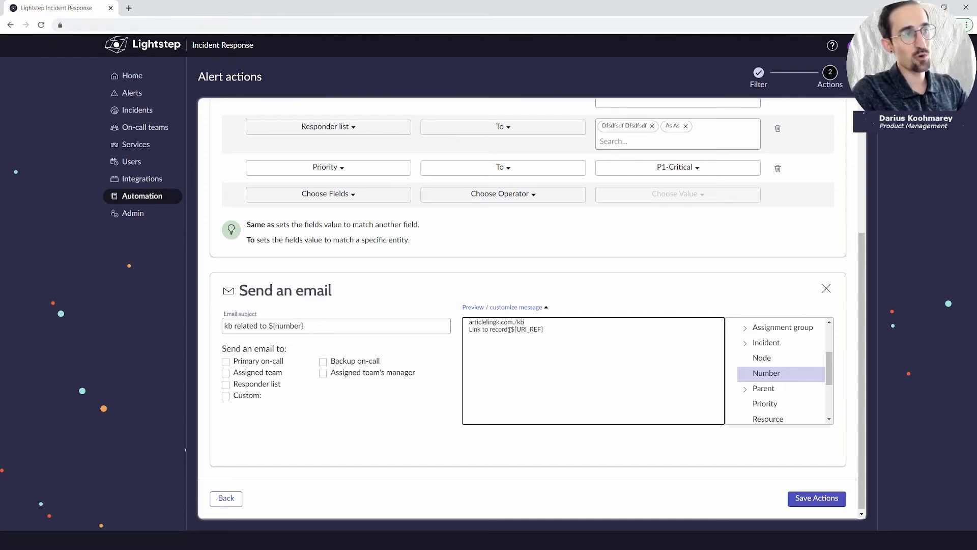
pyautogui.moveTo(512, 330); pyautogui.dragTo(548, 329)
pyautogui.click(555, 330)
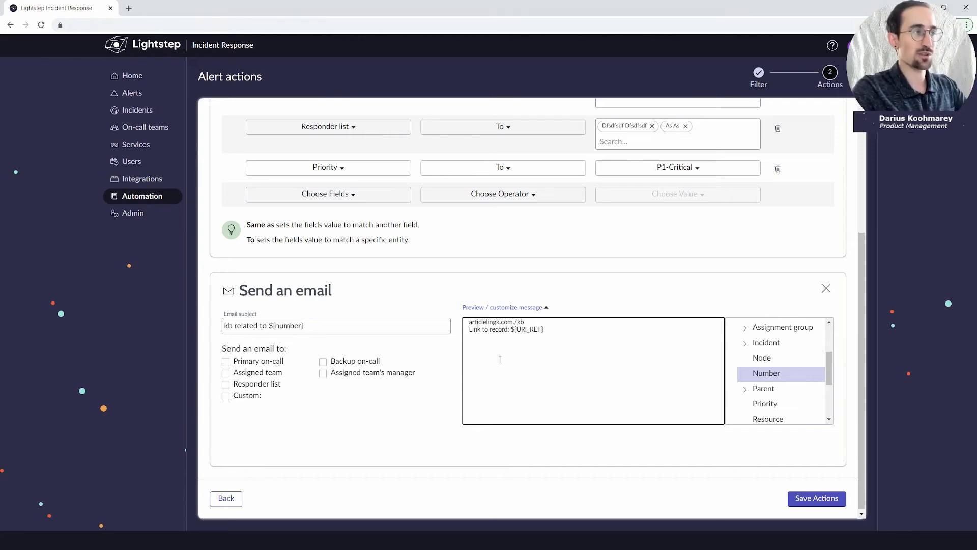
pyautogui.scroll(2, 386, 314)
pyautogui.scroll(2, 336, 388)
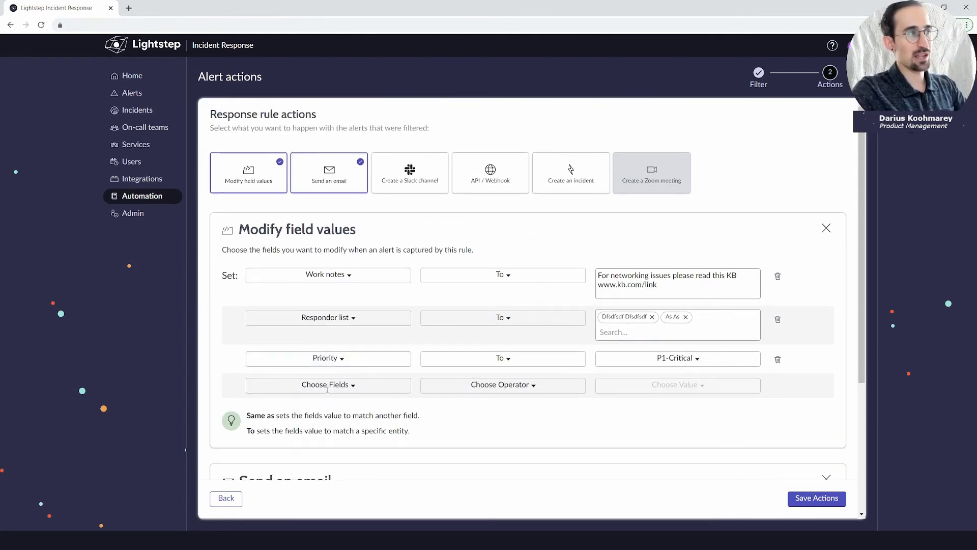
# Add a Create a Slack channel action named ${number} inviting primary on-call, backup on-call and responder list.
pyautogui.click(420, 185)
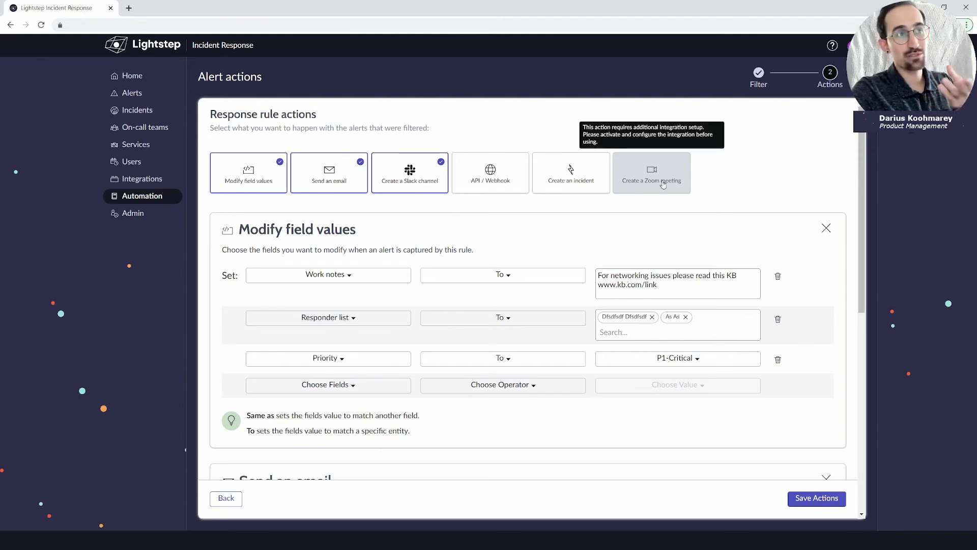
pyautogui.scroll(-5, 429, 213)
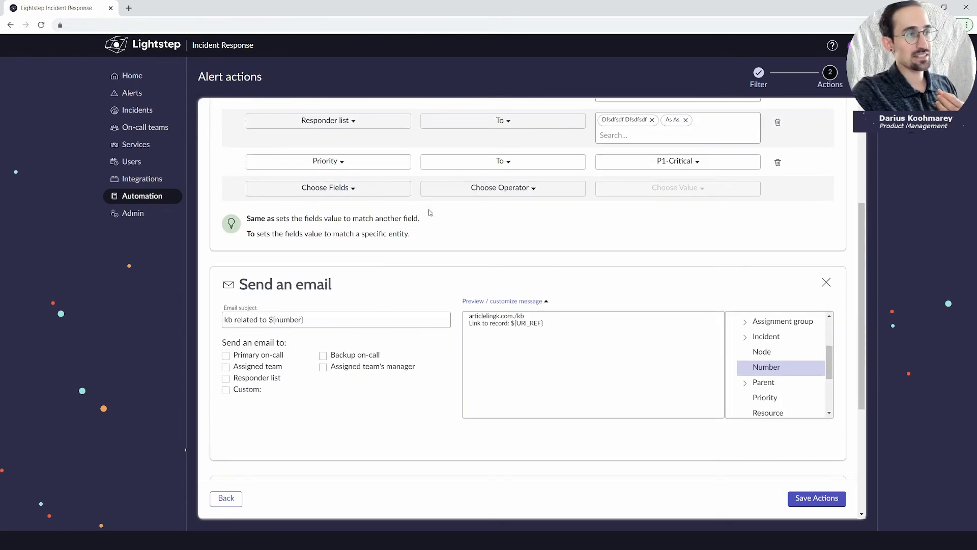
pyautogui.scroll(-3, 401, 291)
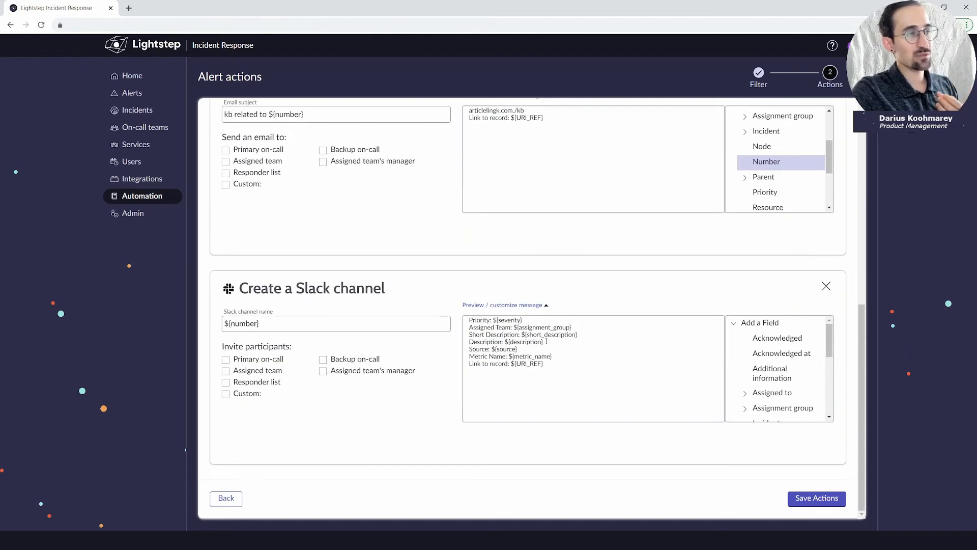
pyautogui.moveTo(543, 364); pyautogui.dragTo(468, 322)
pyautogui.click(564, 369)
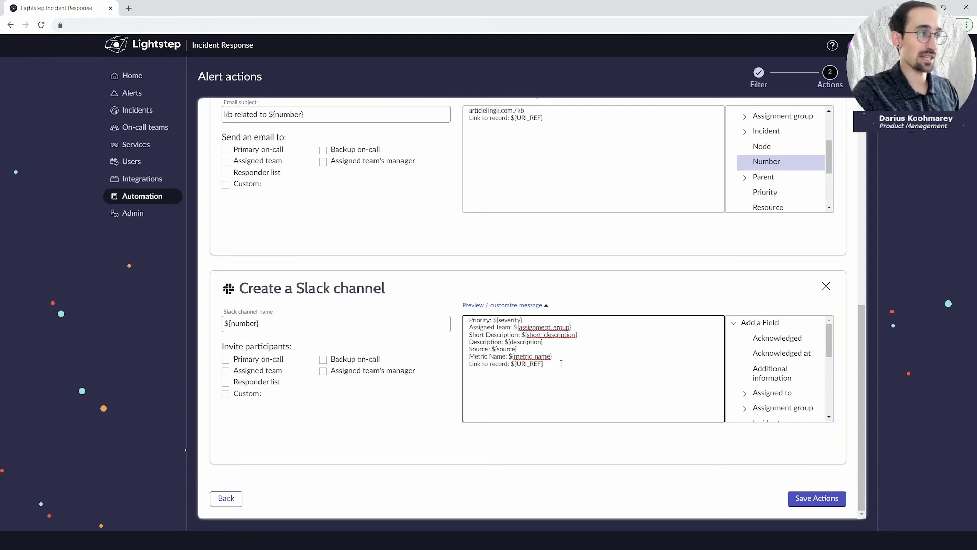
pyautogui.click(255, 359)
pyautogui.click(331, 360)
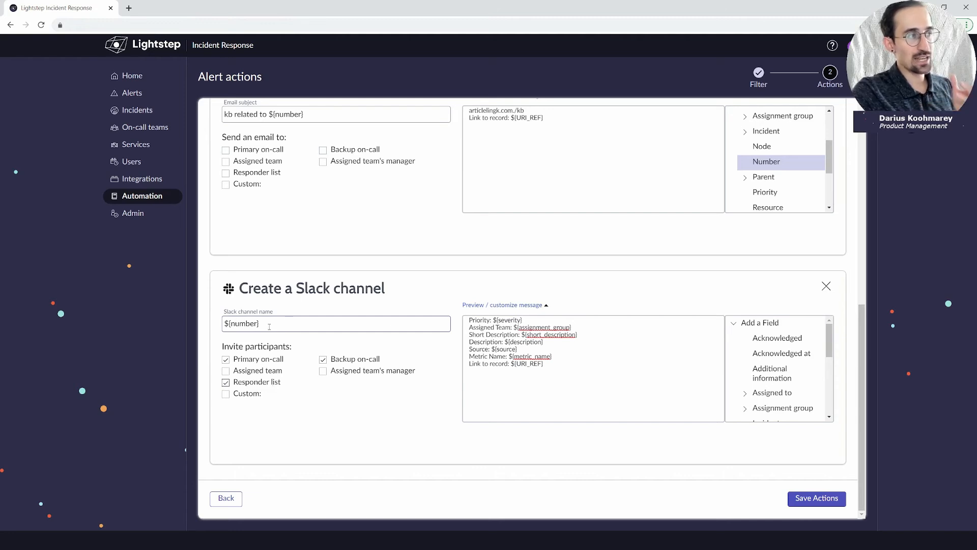
pyautogui.click(539, 382)
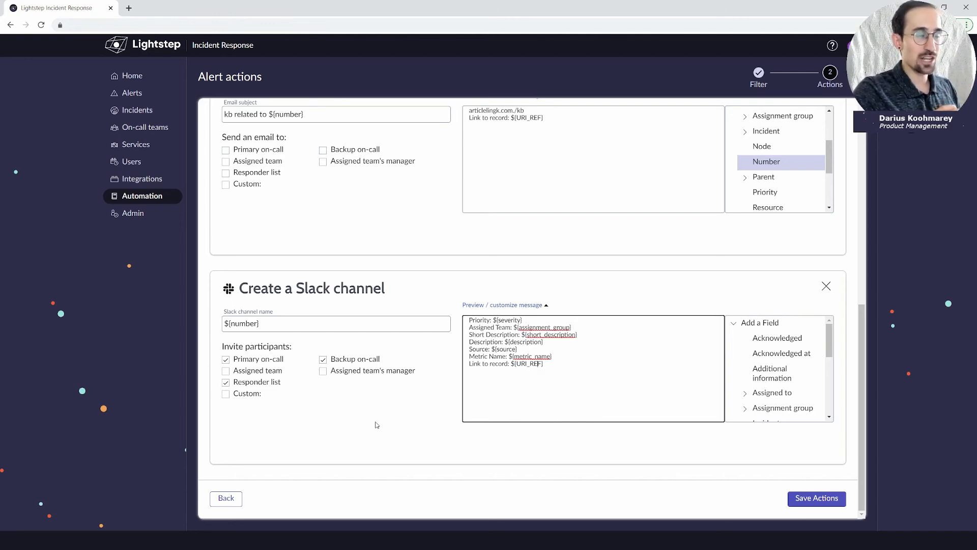
pyautogui.scroll(10, 424, 408)
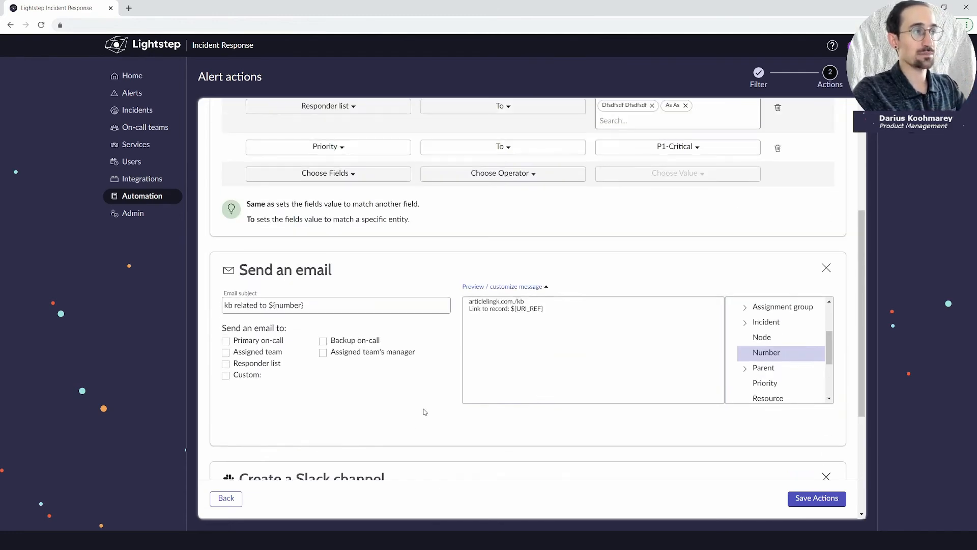
pyautogui.click(481, 185)
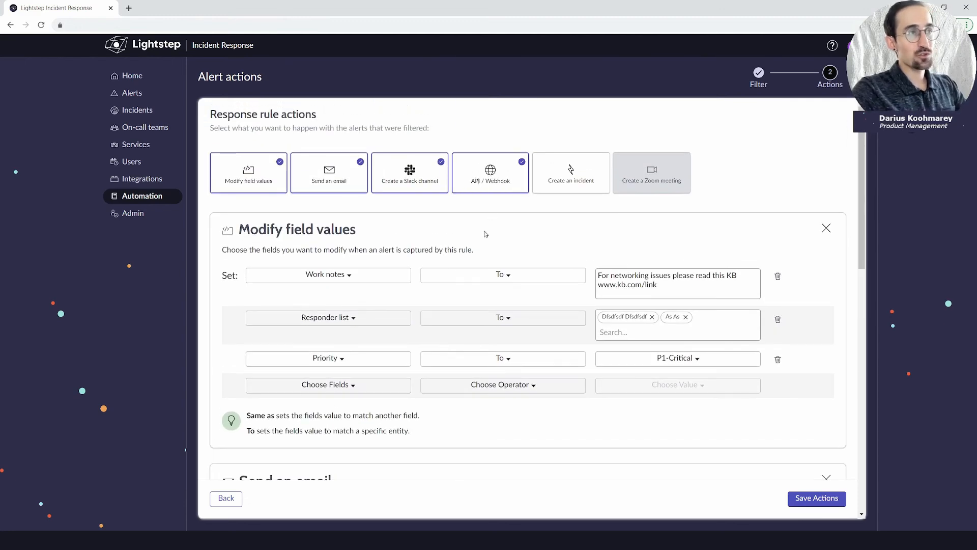
pyautogui.scroll(-8, 483, 286)
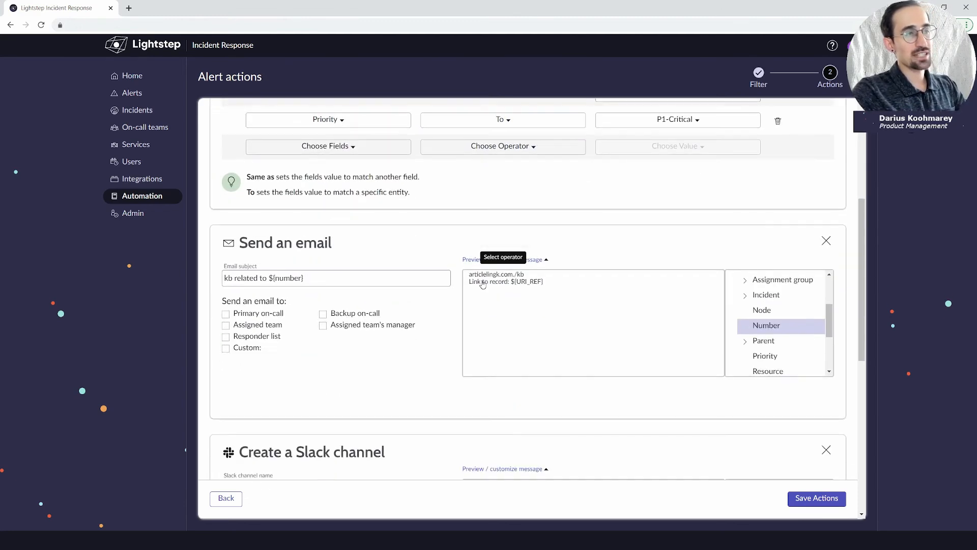
pyautogui.scroll(-4, 483, 284)
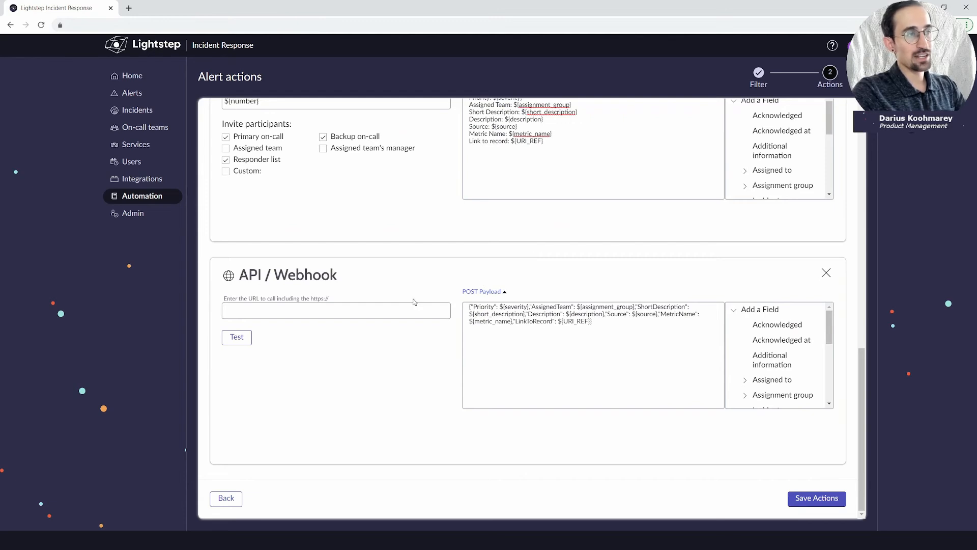
pyautogui.click(363, 316)
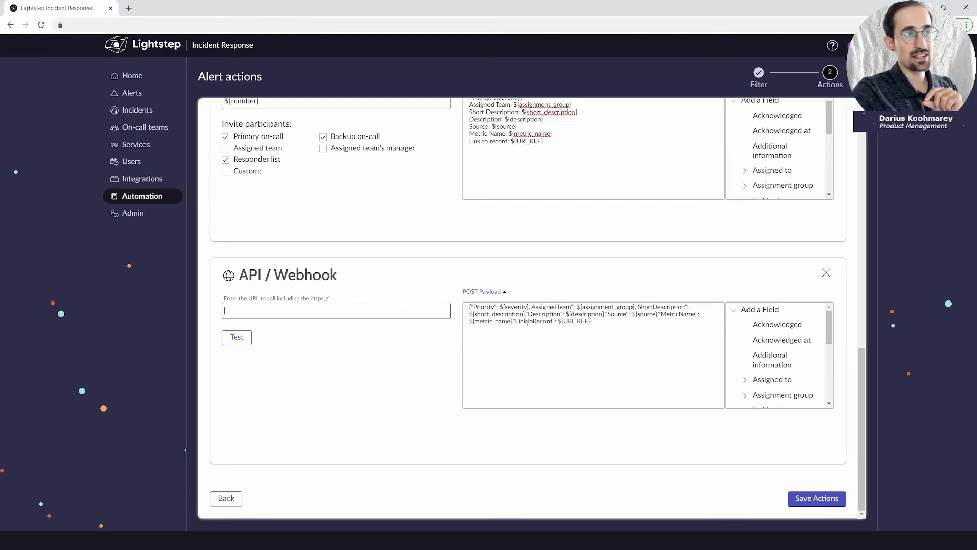
pyautogui.moveTo(594, 326); pyautogui.dragTo(457, 306)
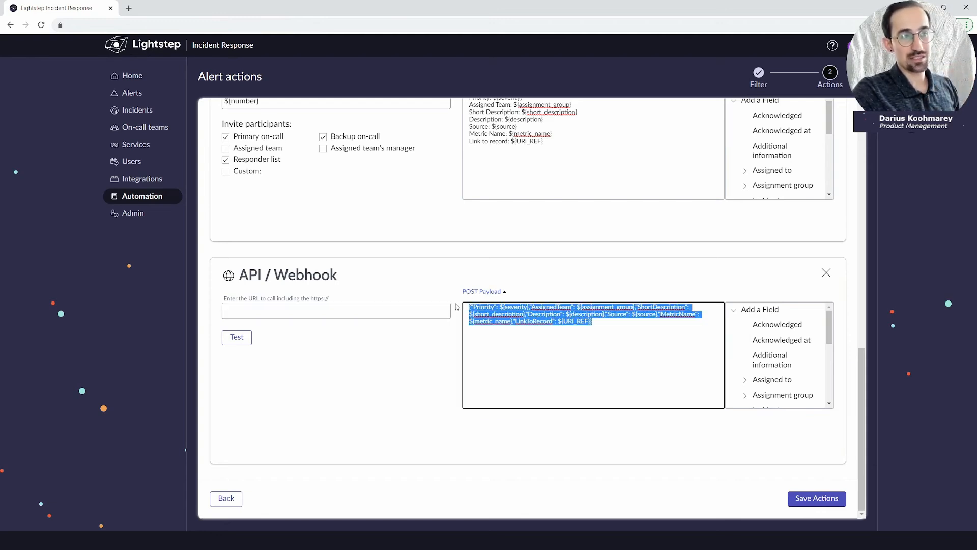
pyautogui.click(598, 325)
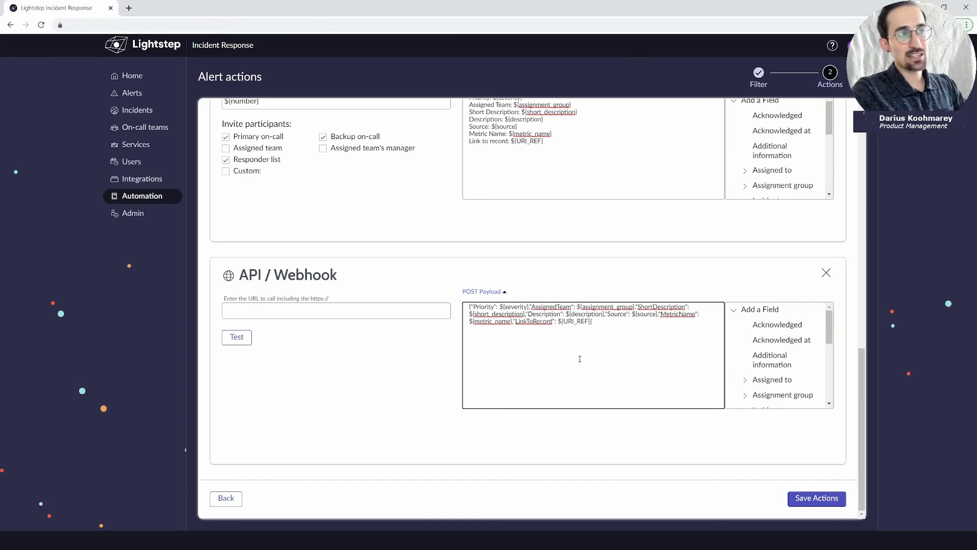
pyautogui.moveTo(479, 307); pyautogui.dragTo(487, 307)
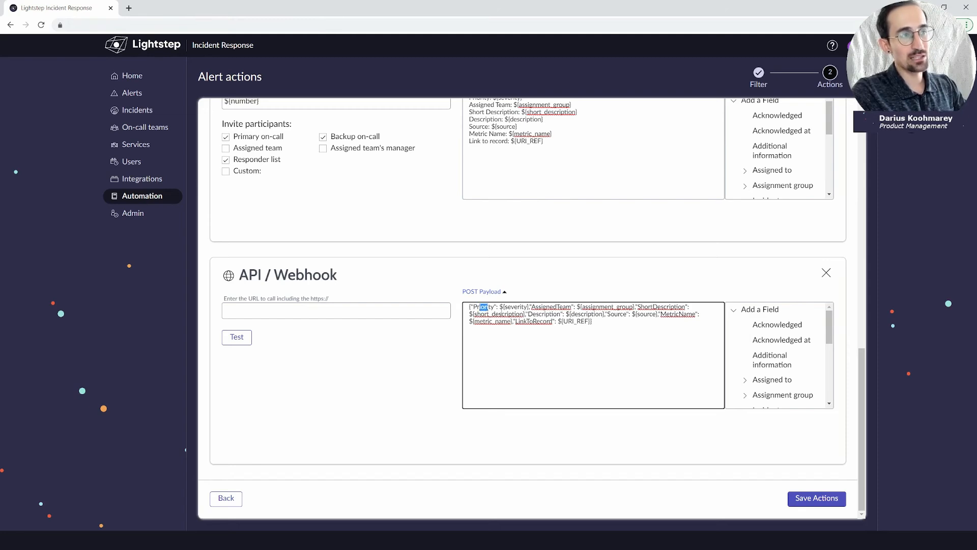
pyautogui.click(496, 308)
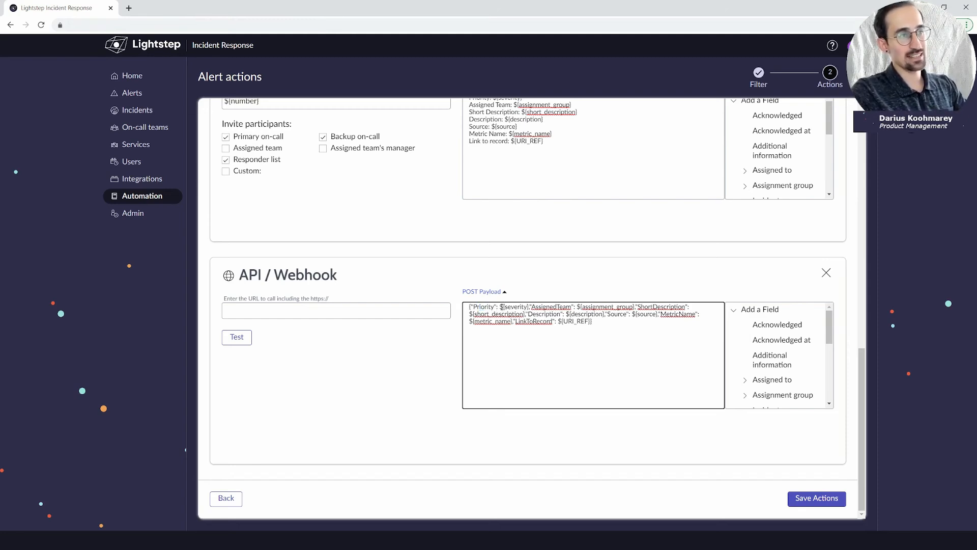
pyautogui.moveTo(501, 307); pyautogui.dragTo(525, 308)
pyautogui.scroll(-5, 784, 357)
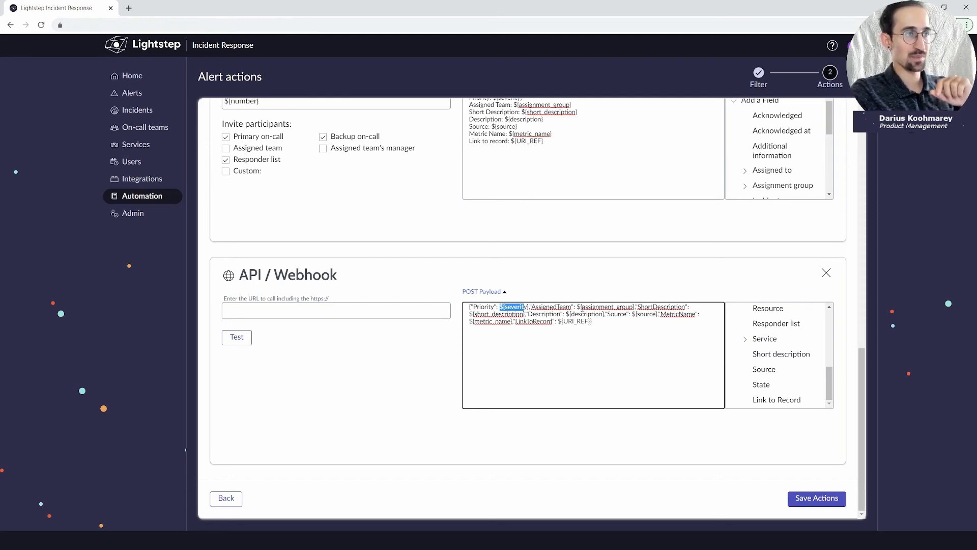
pyautogui.click(604, 325)
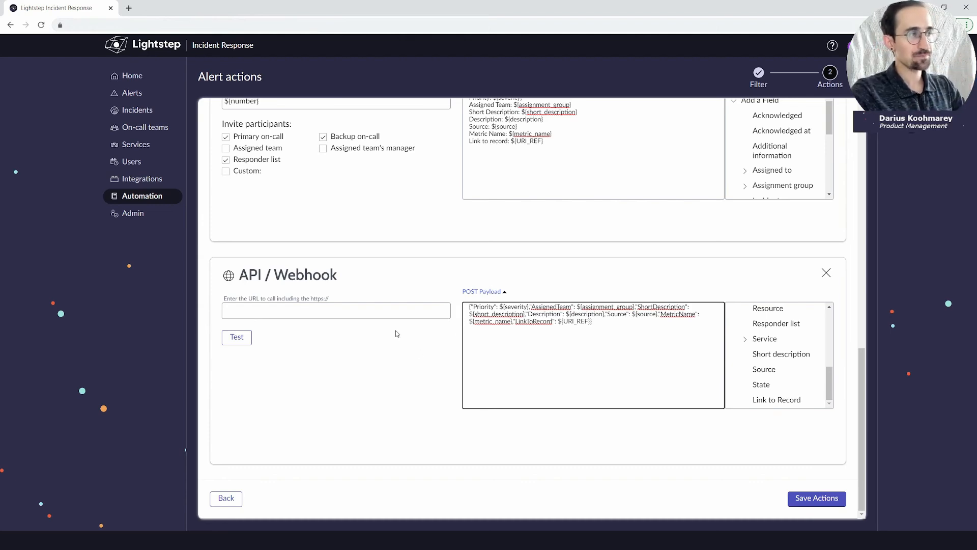
pyautogui.click(382, 308)
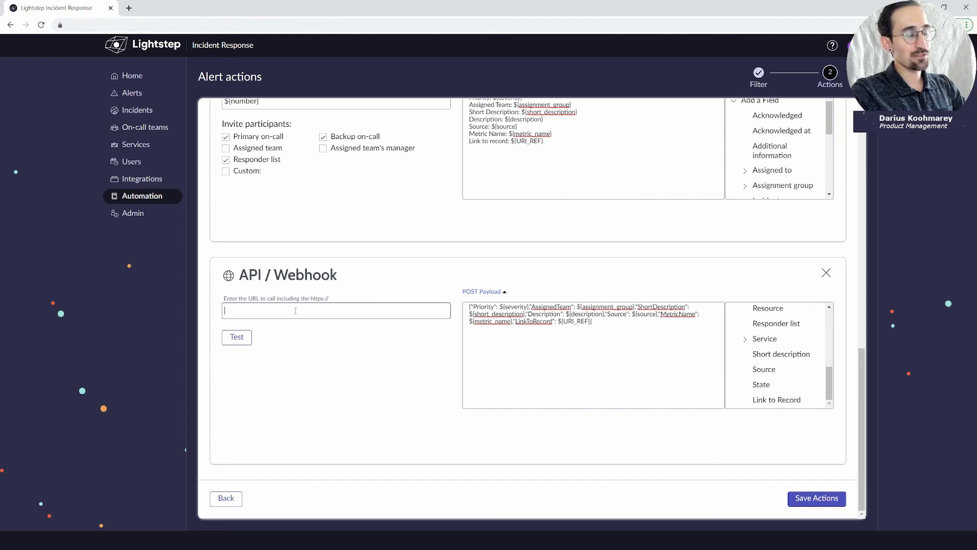
pyautogui.click(232, 338)
pyautogui.click(257, 312)
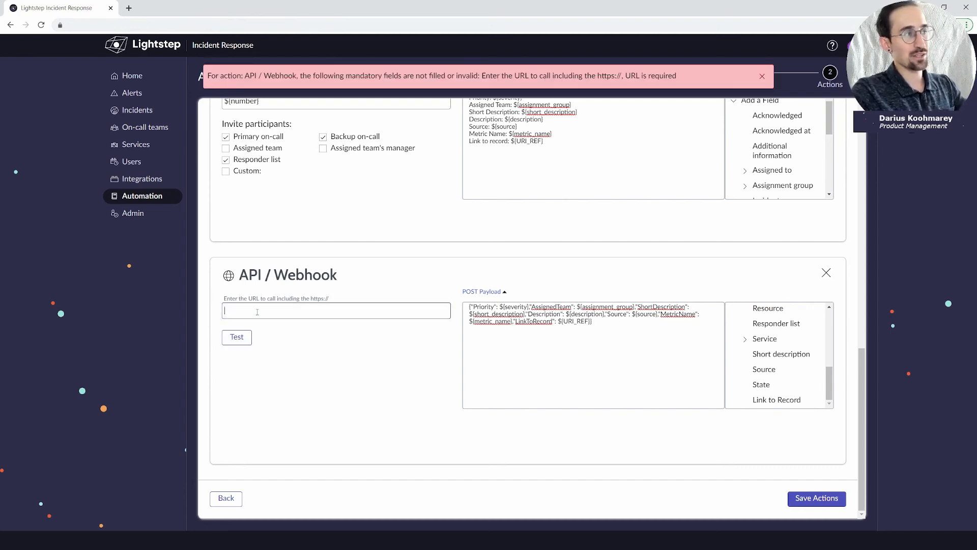
pyautogui.click(762, 76)
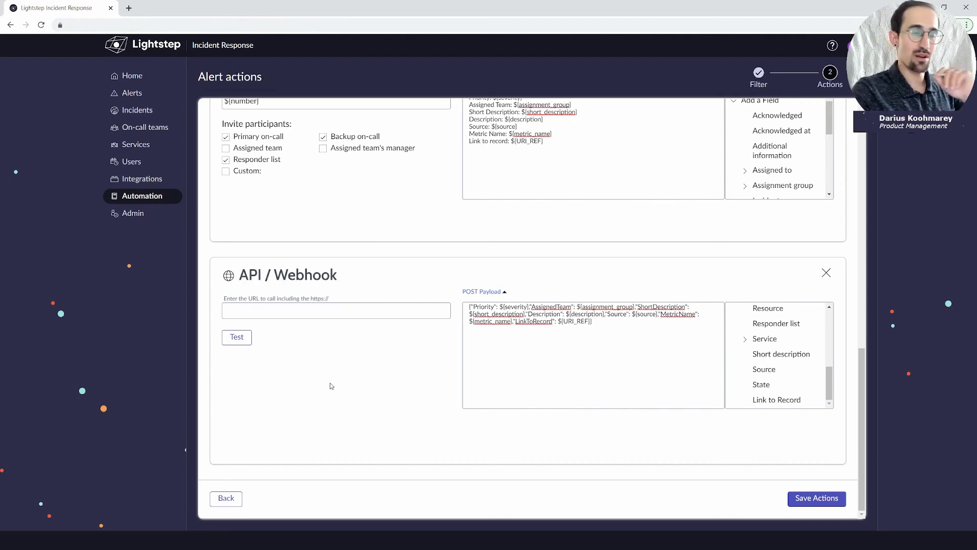
# In the Create an incident action, set the Priority field To P2-High.
pyautogui.scroll(10, 346, 401)
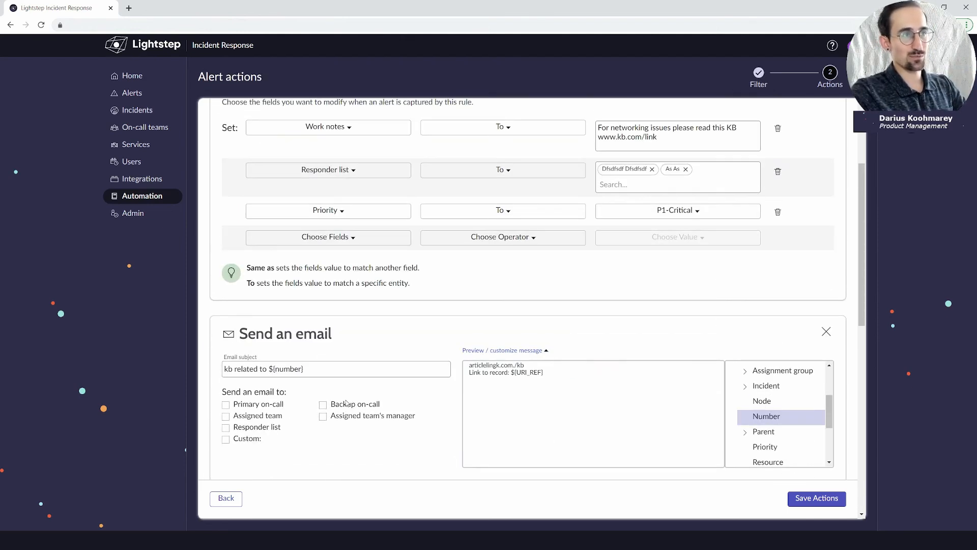
pyautogui.scroll(3, 346, 402)
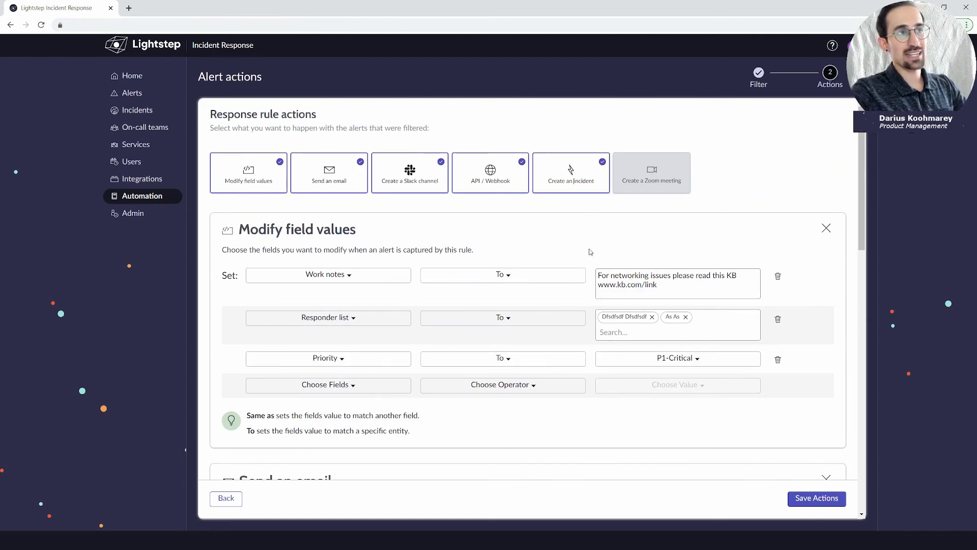
pyautogui.scroll(-5, 590, 252)
pyautogui.scroll(-8, 591, 251)
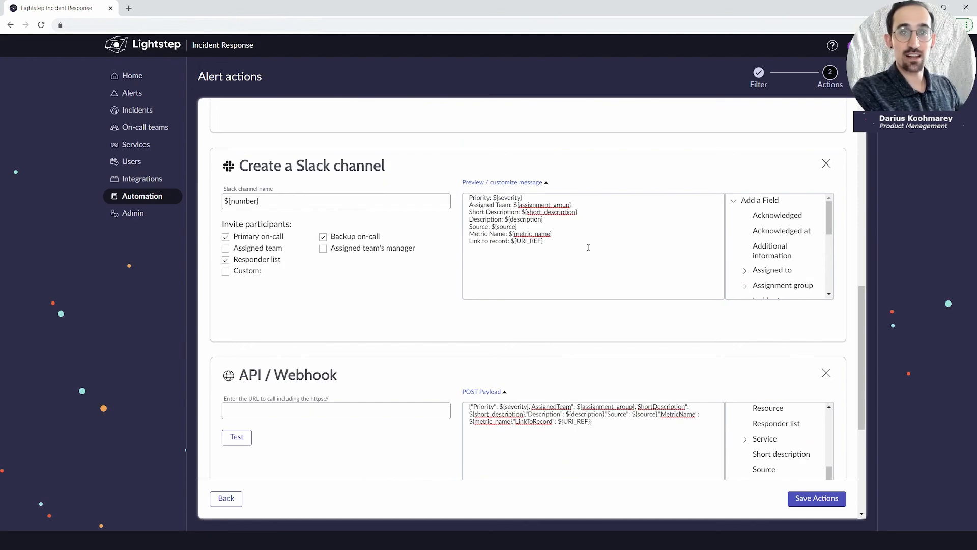
pyautogui.scroll(-1, 588, 247)
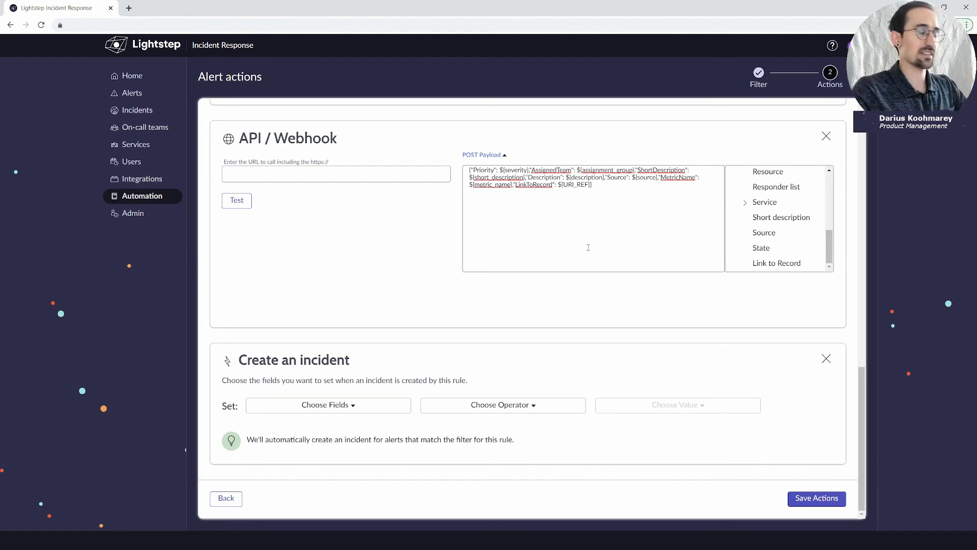
pyautogui.scroll(8, 554, 222)
pyautogui.scroll(-8, 565, 295)
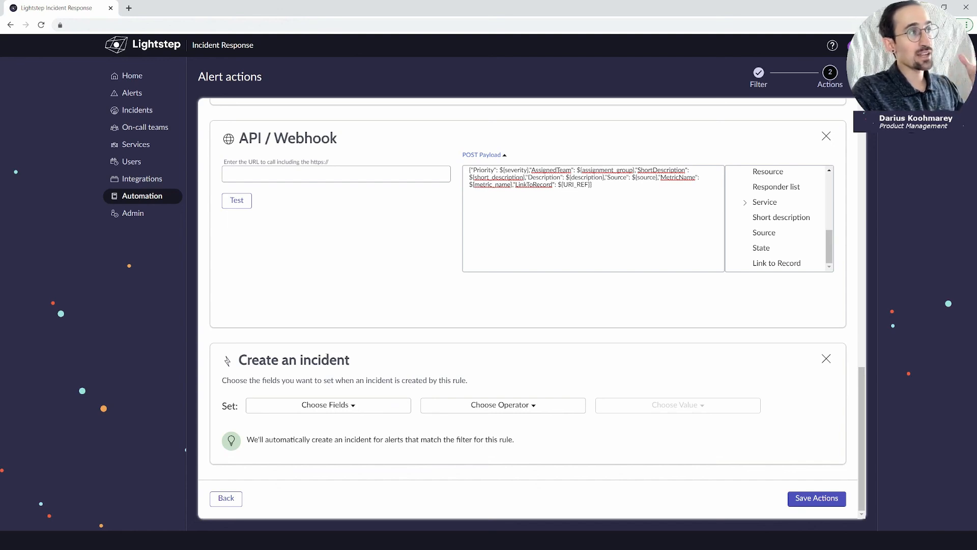
pyautogui.click(337, 407)
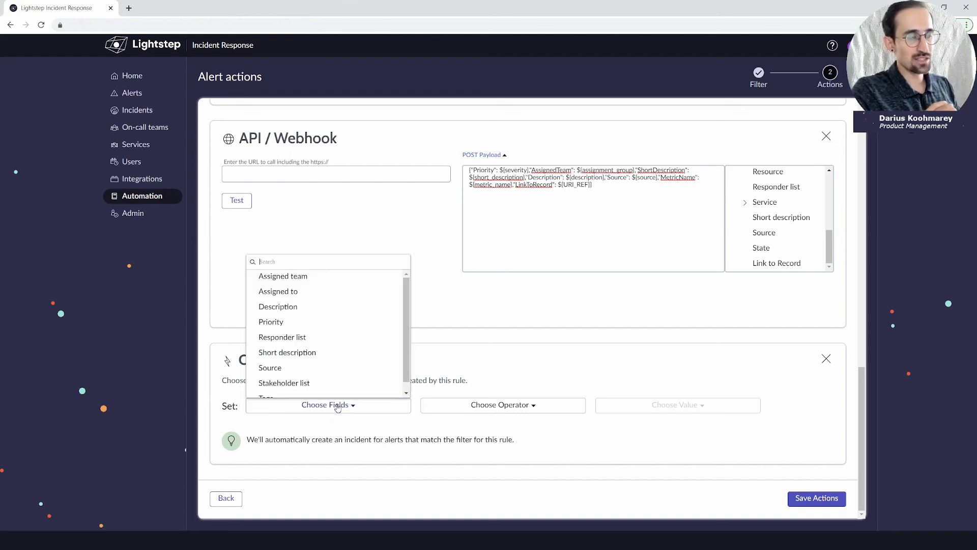
pyautogui.click(334, 322)
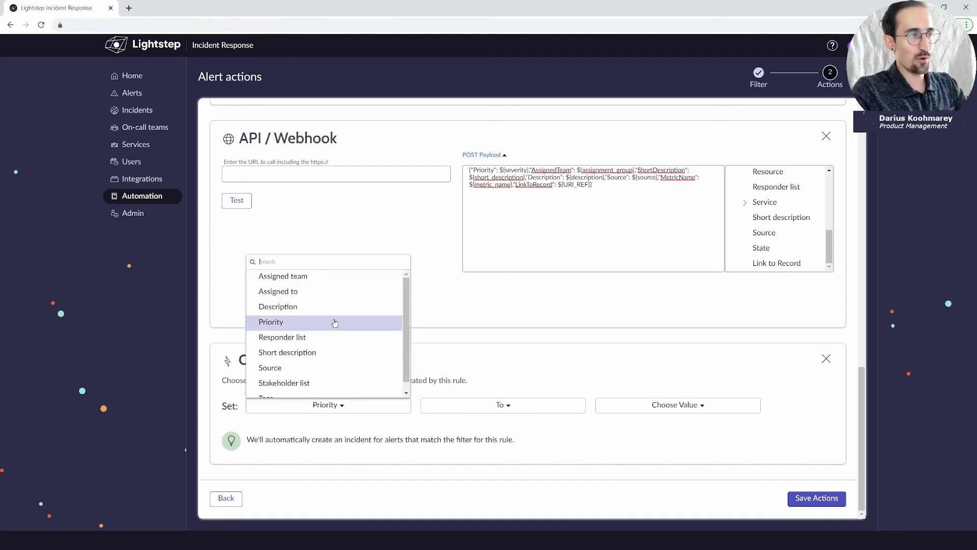
pyautogui.click(503, 405)
pyautogui.click(458, 419)
pyautogui.click(649, 407)
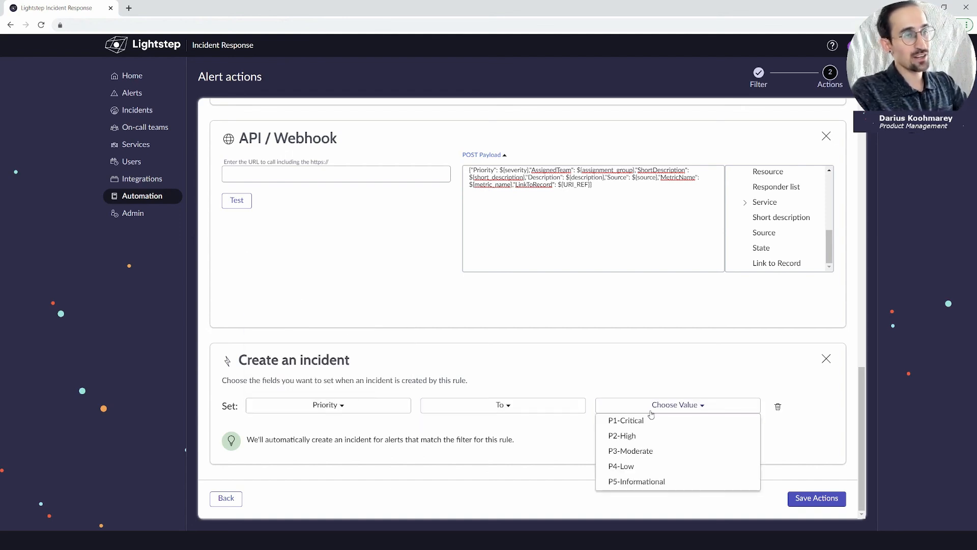
pyautogui.click(663, 437)
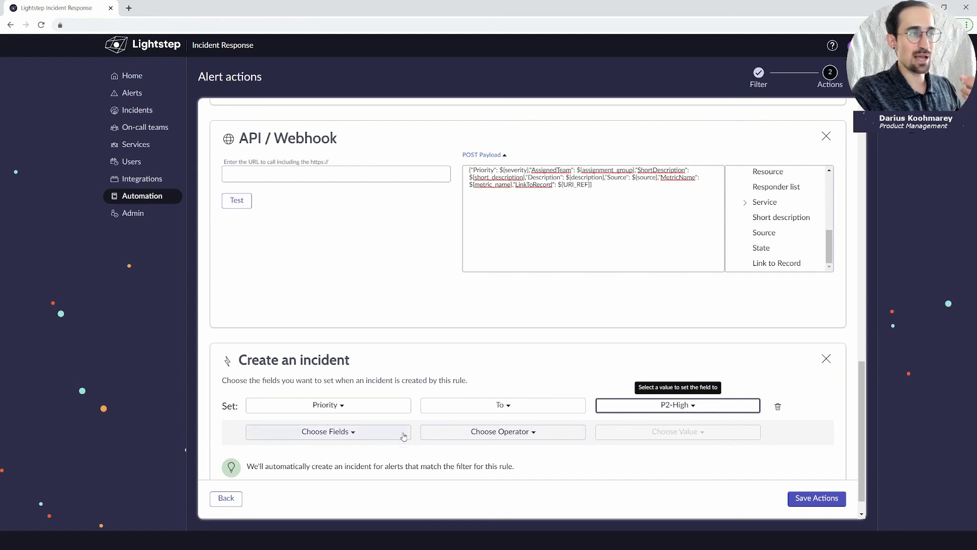
# Add a second field row setting Assigned team To AIR STANDARD.
pyautogui.click(384, 433)
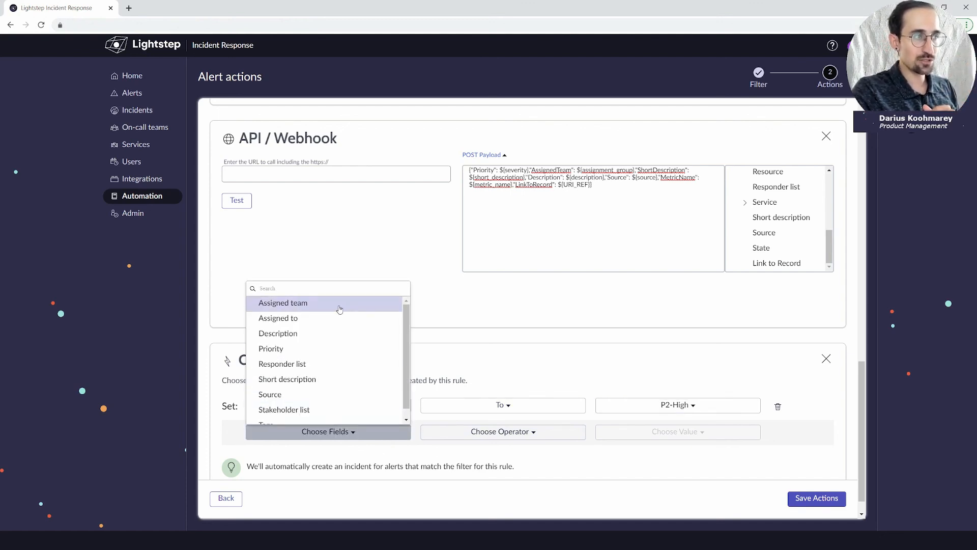
pyautogui.click(338, 301)
pyautogui.click(621, 432)
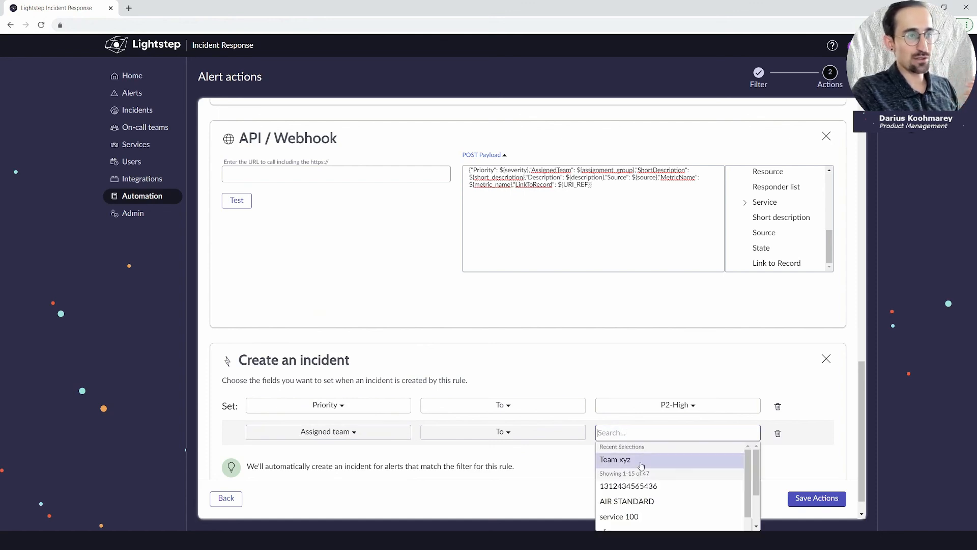
pyautogui.click(652, 498)
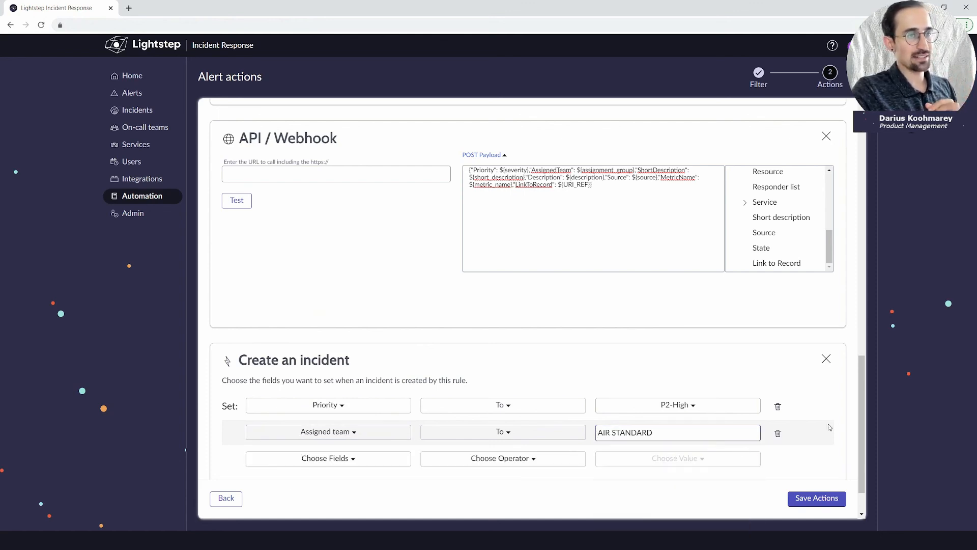
pyautogui.scroll(-1, 735, 413)
pyautogui.scroll(-1, 736, 413)
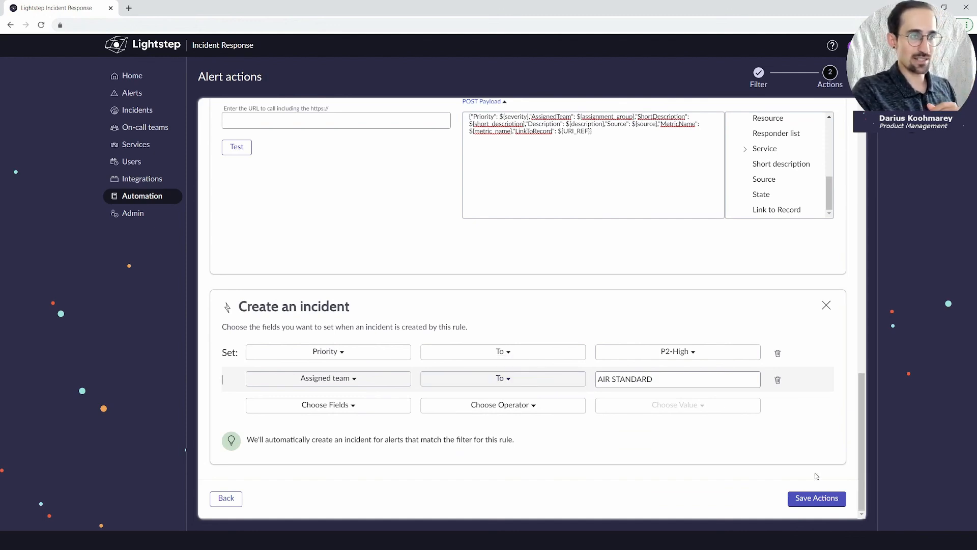
# Make the Send an email action go to the primary on-call.
pyautogui.click(817, 497)
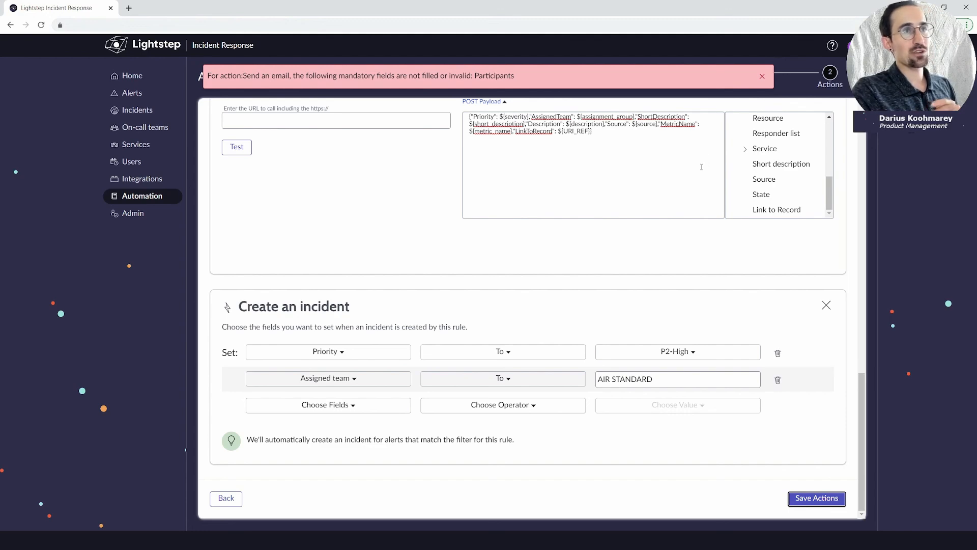
pyautogui.scroll(10, 600, 316)
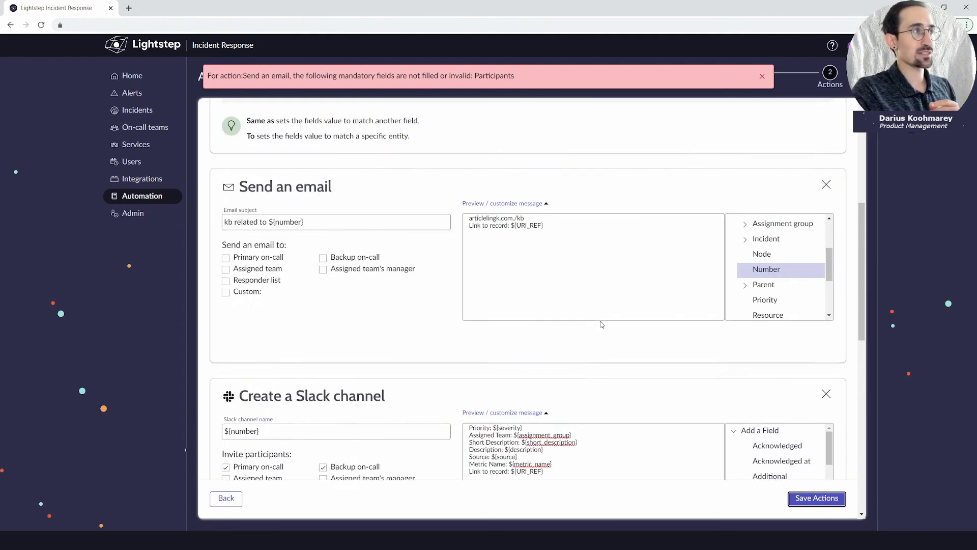
pyautogui.scroll(1, 600, 324)
pyautogui.click(226, 310)
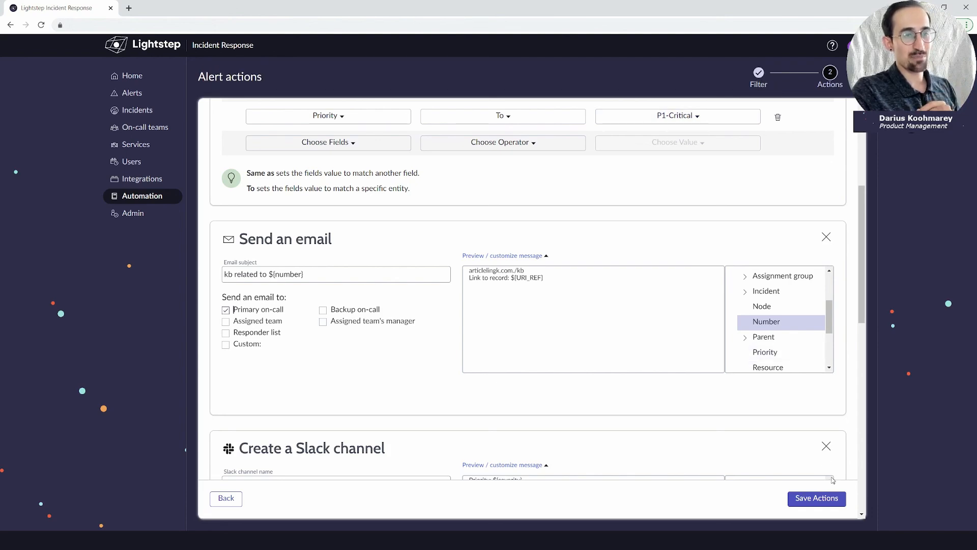
# Remove the API / Webhook action after the URL-required error and save the rule's actions.
pyautogui.click(825, 498)
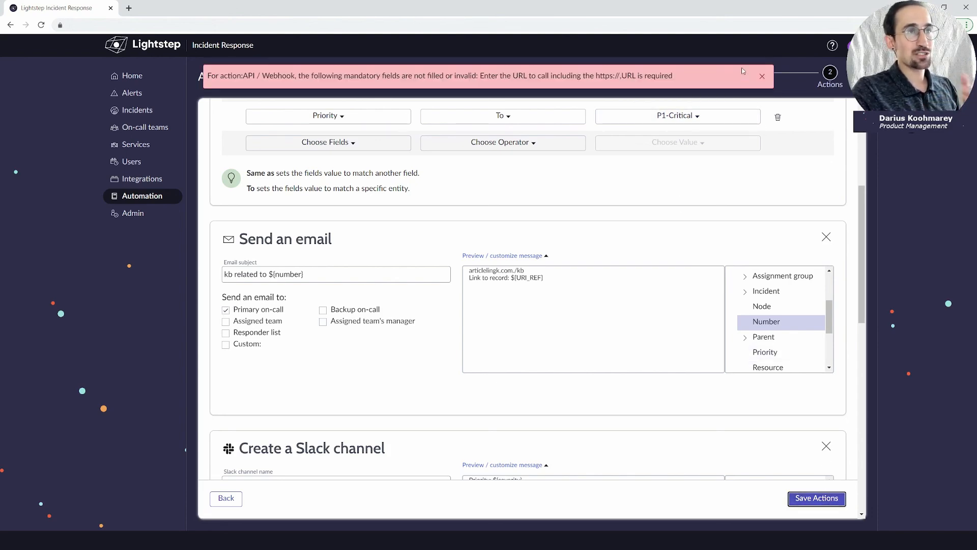
pyautogui.click(762, 75)
pyautogui.scroll(-7, 304, 354)
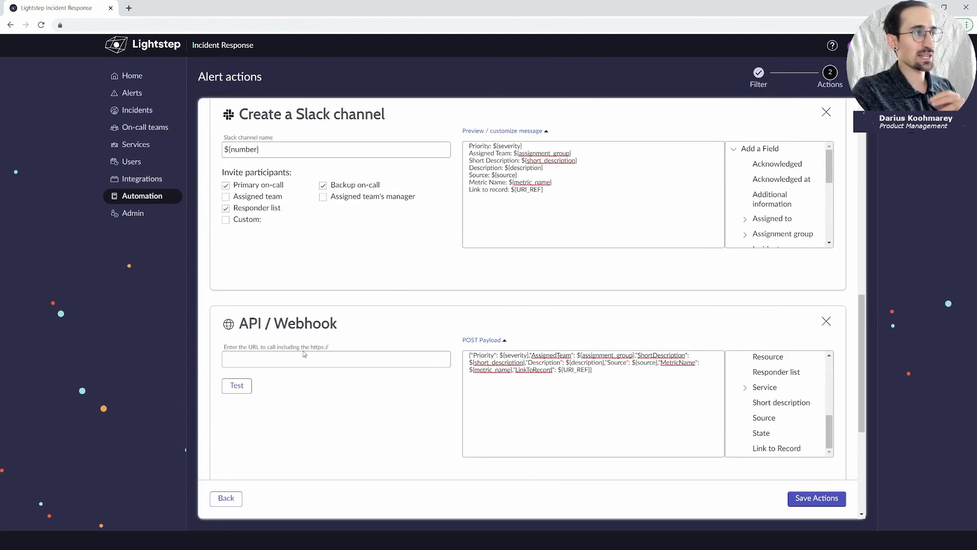
pyautogui.scroll(-2, 611, 305)
pyautogui.click(825, 273)
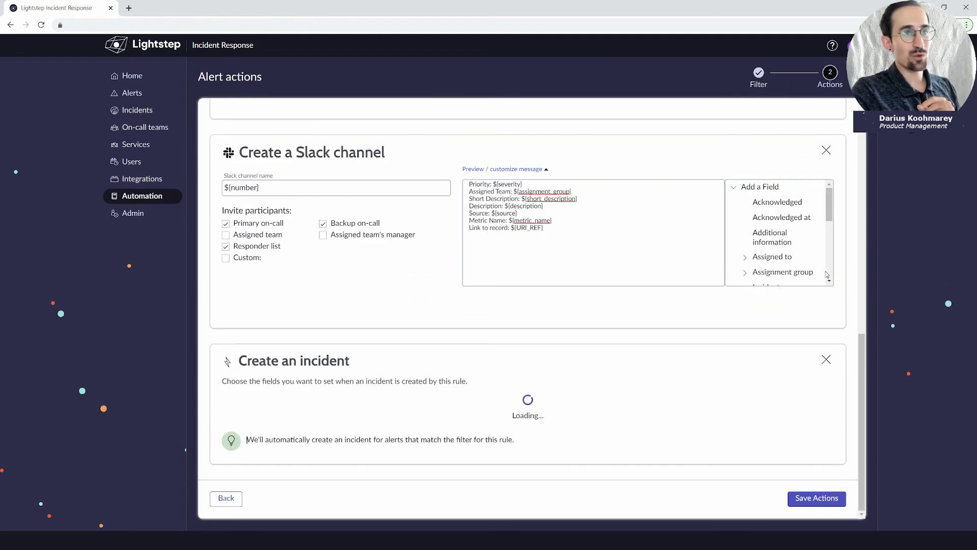
pyautogui.scroll(10, 586, 247)
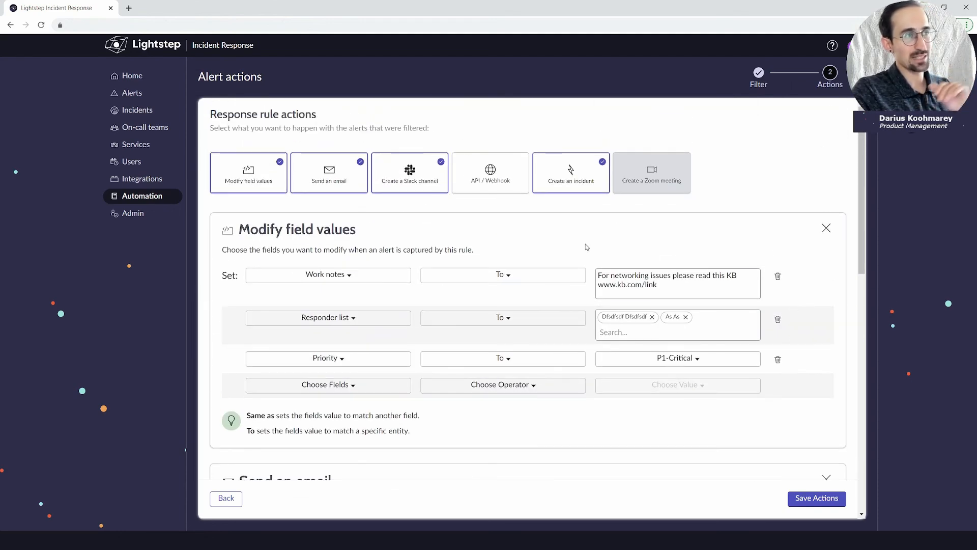
pyautogui.scroll(-12, 587, 247)
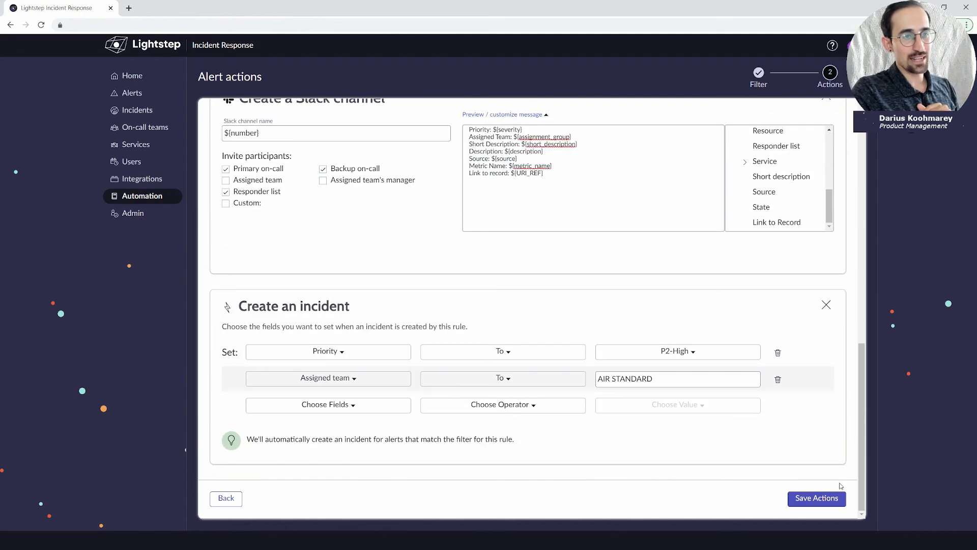
pyautogui.click(814, 498)
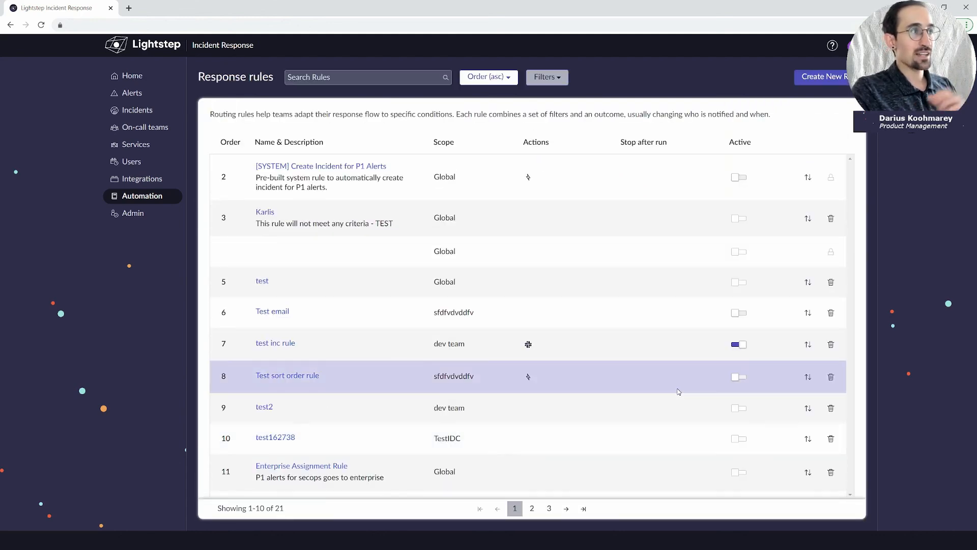